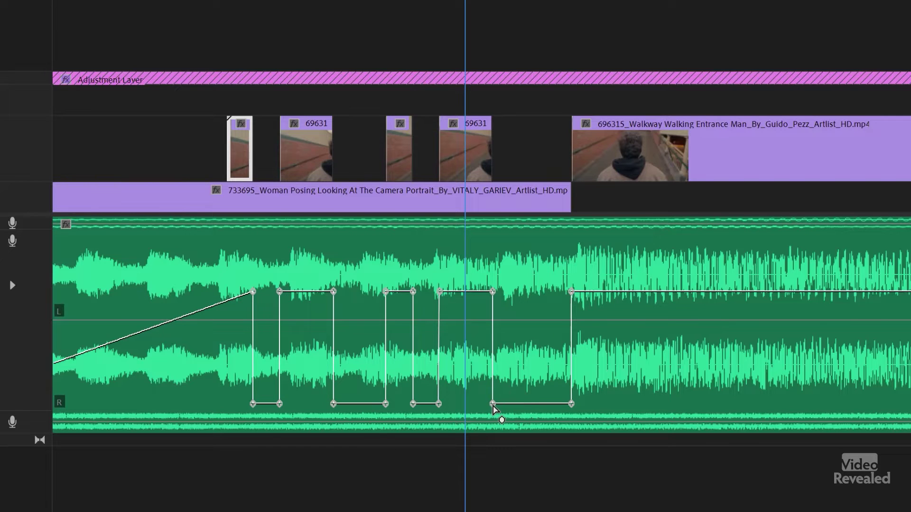
Step: Try to shift the lowered volume keyframe at the end of the fourth short clip slightly earlier
drag(493, 407, 473, 404)
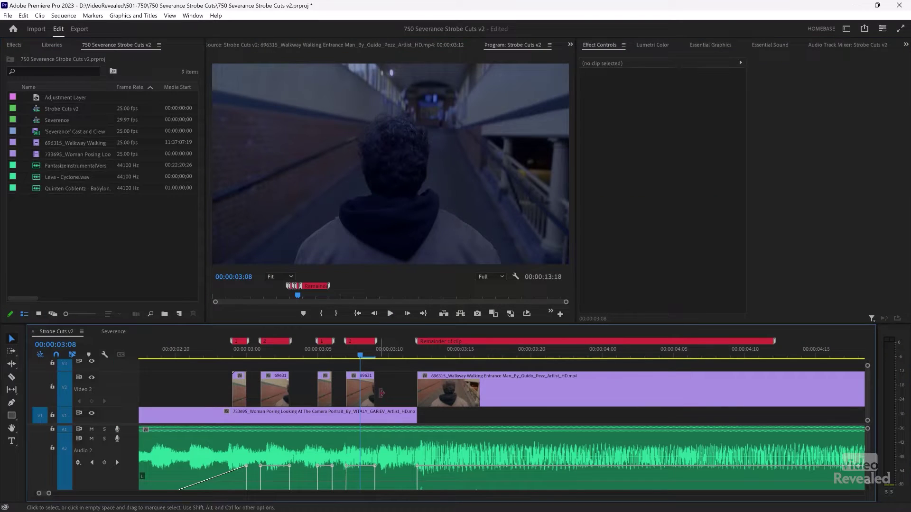
Step: Show the Audio Track Mixer and scrub across the strobe cuts to examine how the Audio 2 fader follows the volume keyframes
click(834, 45)
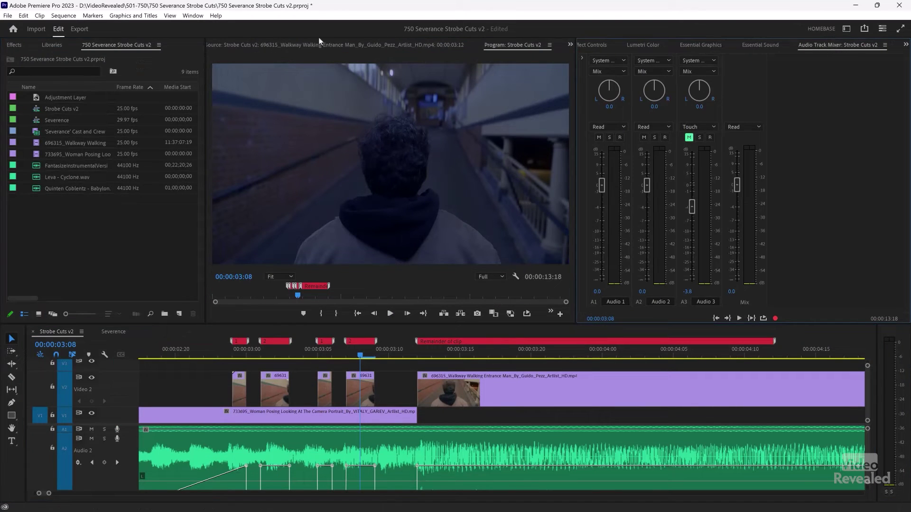
click(192, 16)
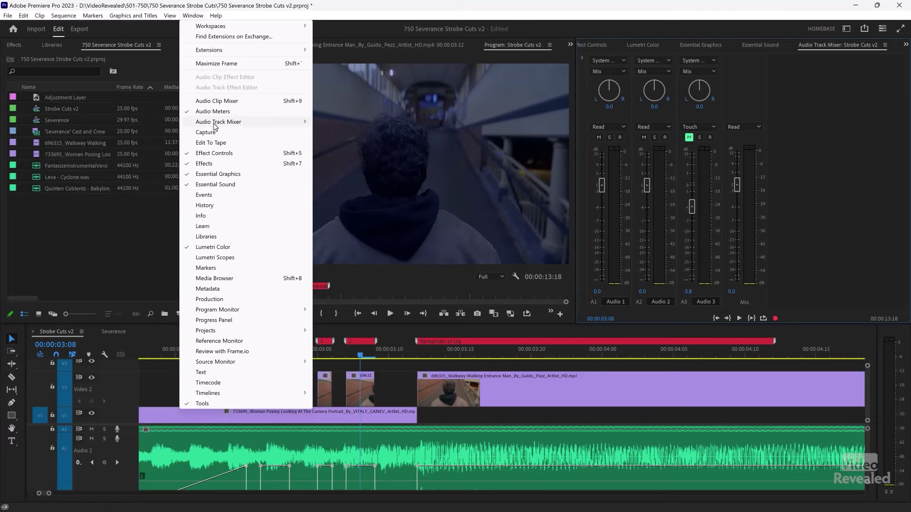
click(835, 137)
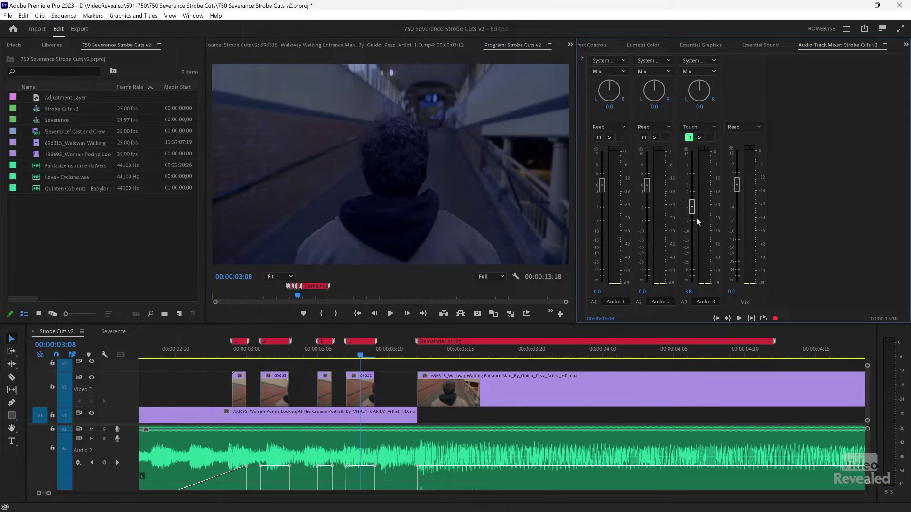
drag(386, 355, 320, 356)
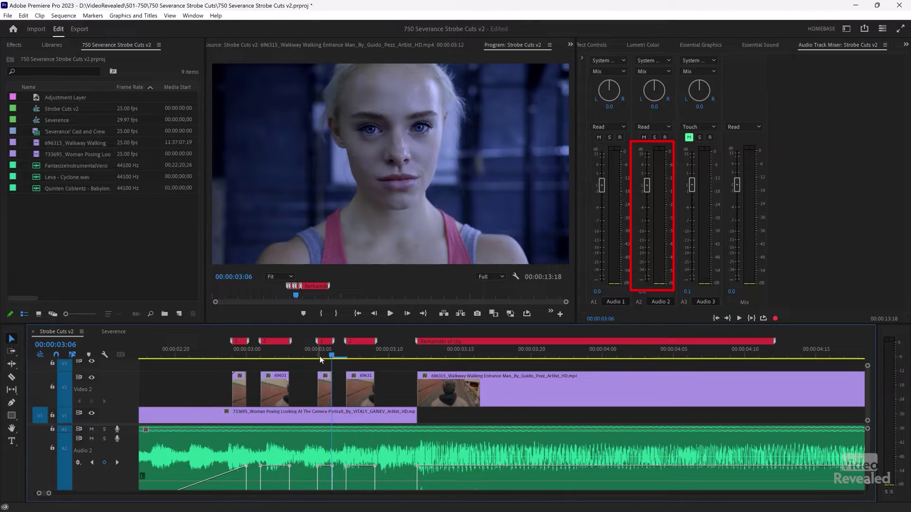
key(space)
key(space)
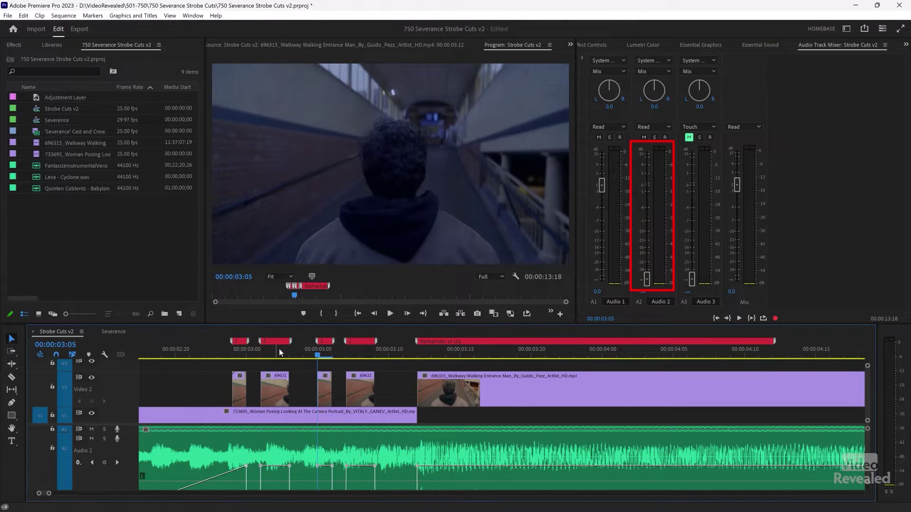
click(290, 355)
drag(311, 354, 379, 355)
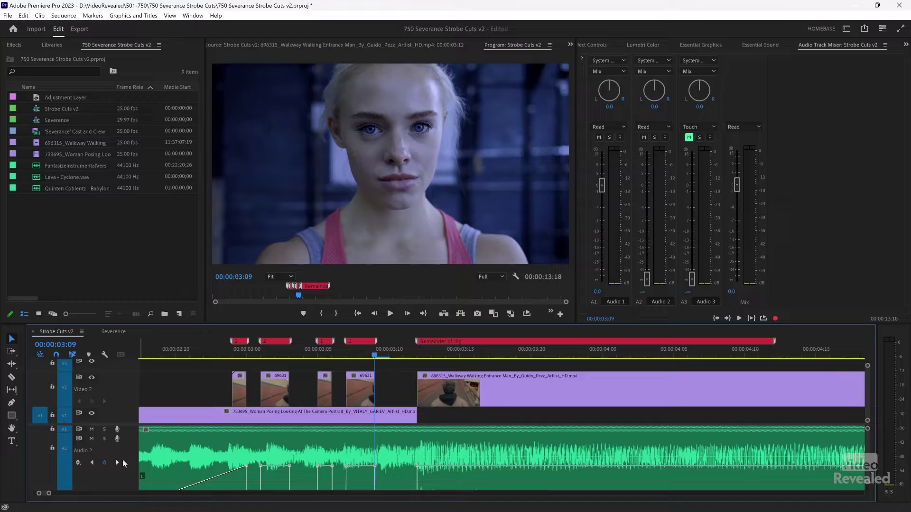
Step: Increase the audio track heights, shrink Audio 1 to its minimum and enlarge Audio 2 to expose its keyframe controls
scroll(124, 448, down, 2)
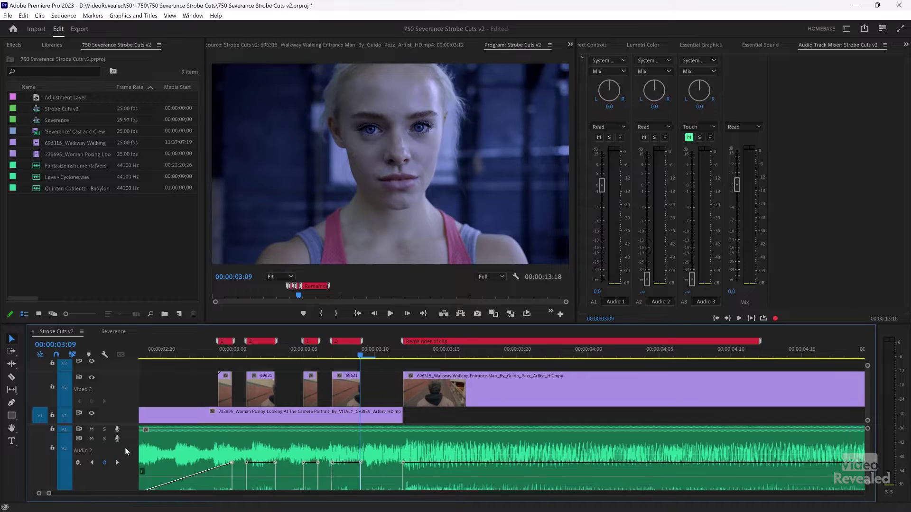
double_click(126, 445)
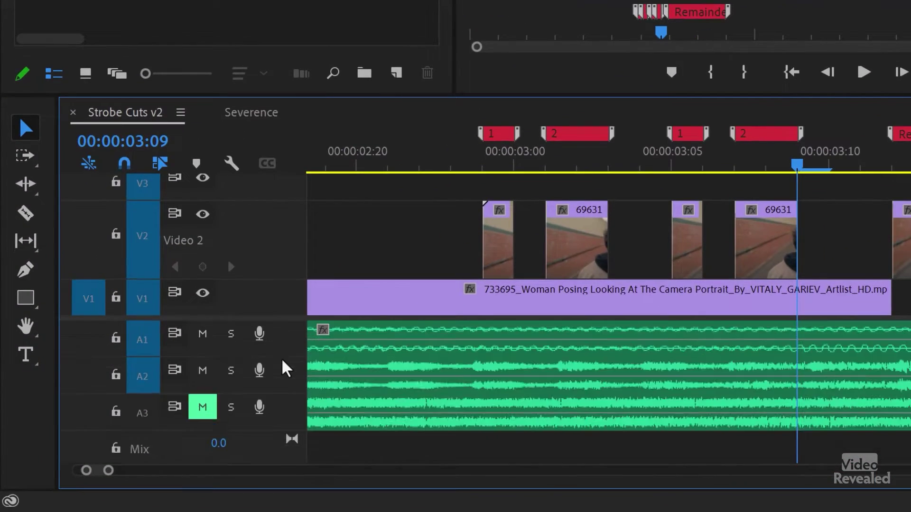
key(alt+equal)
key(alt+equal)
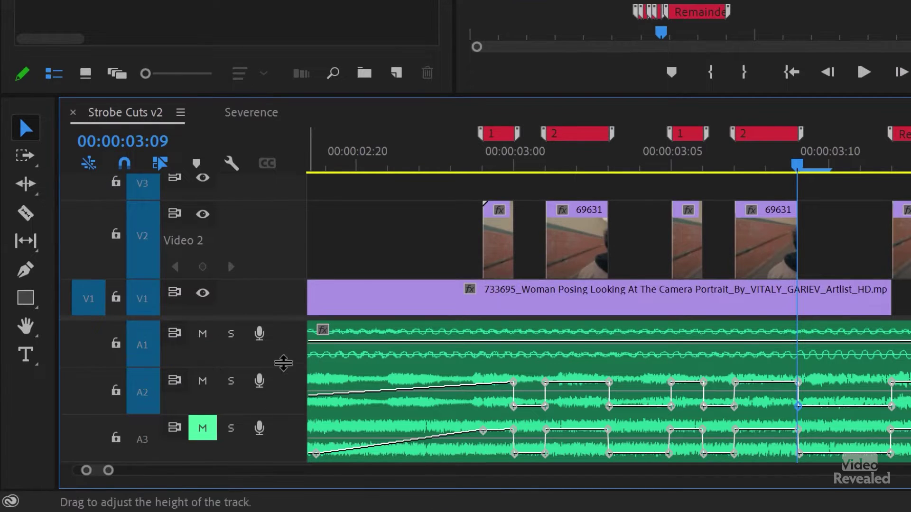
drag(284, 367, 294, 331)
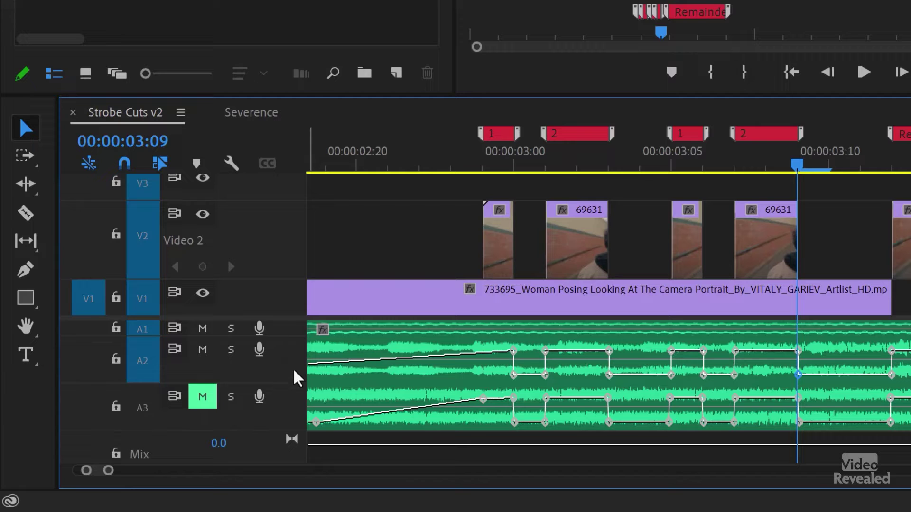
drag(284, 383, 283, 441)
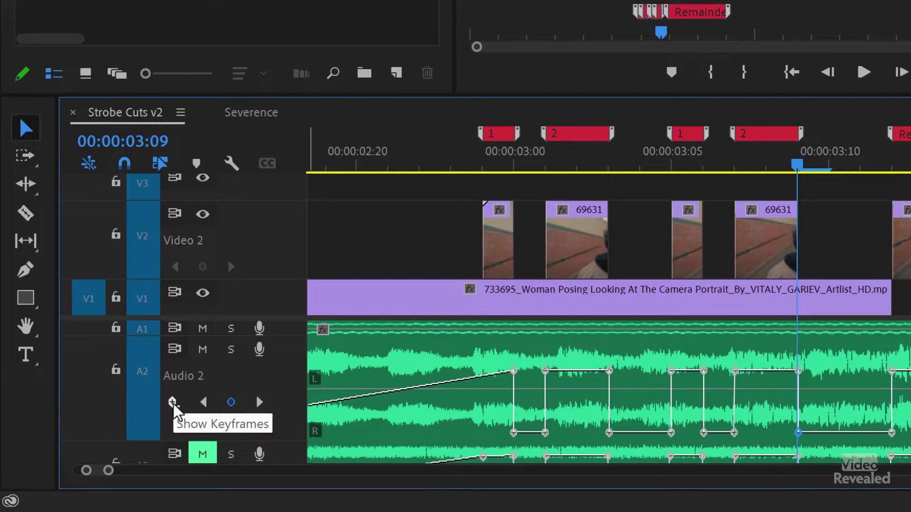
Step: Resize Audio 2 in the timeline and switch its keyframe display to Clip Keyframes
scroll(285, 374, up, 3)
scroll(284, 375, down, 5)
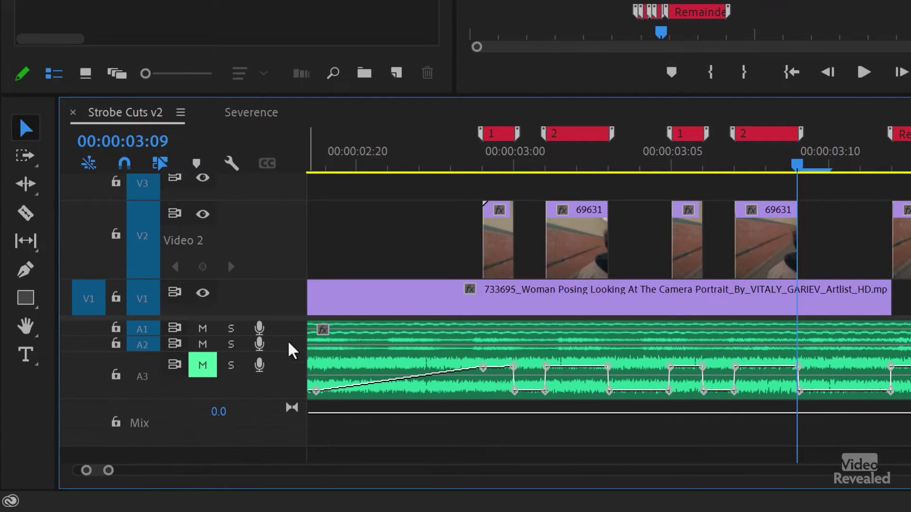
scroll(288, 354, up, 4)
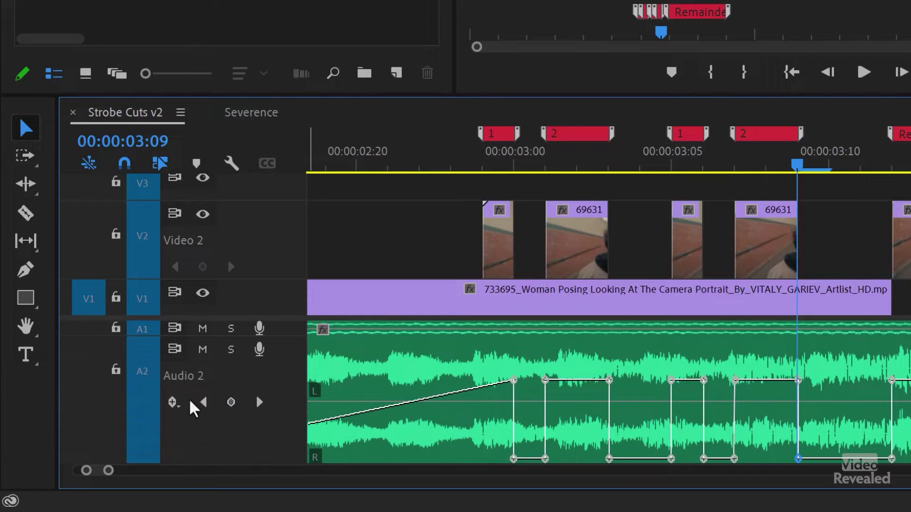
click(173, 402)
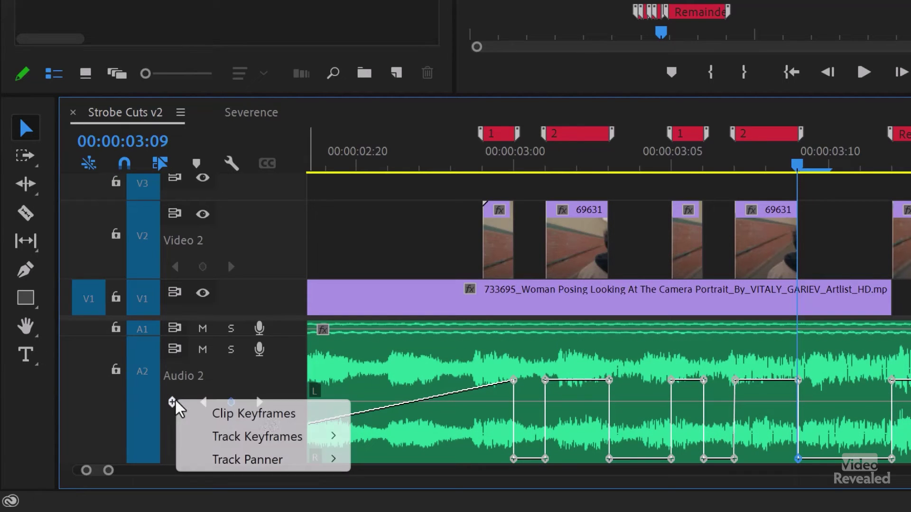
click(268, 417)
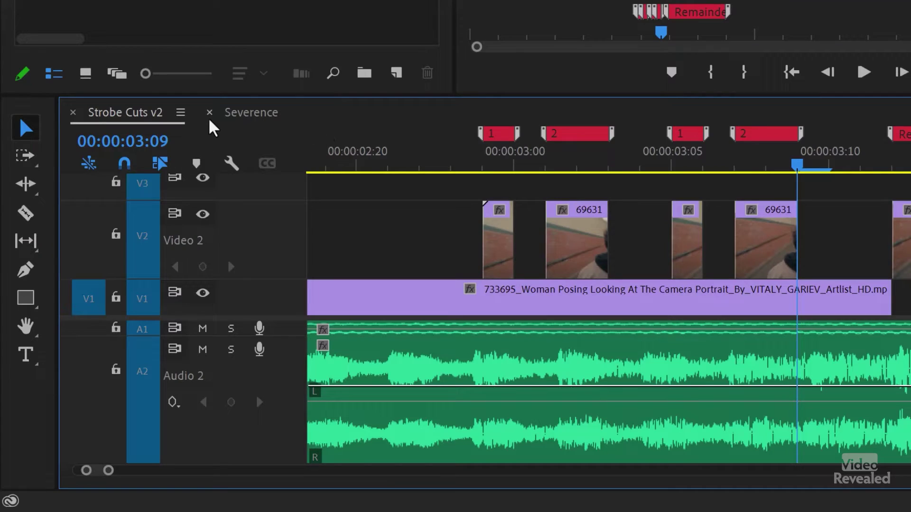
Step: Turn off Show Audio Waveform for the timeline and set Audio 2 to display Track Keyframes for Volume
click(231, 163)
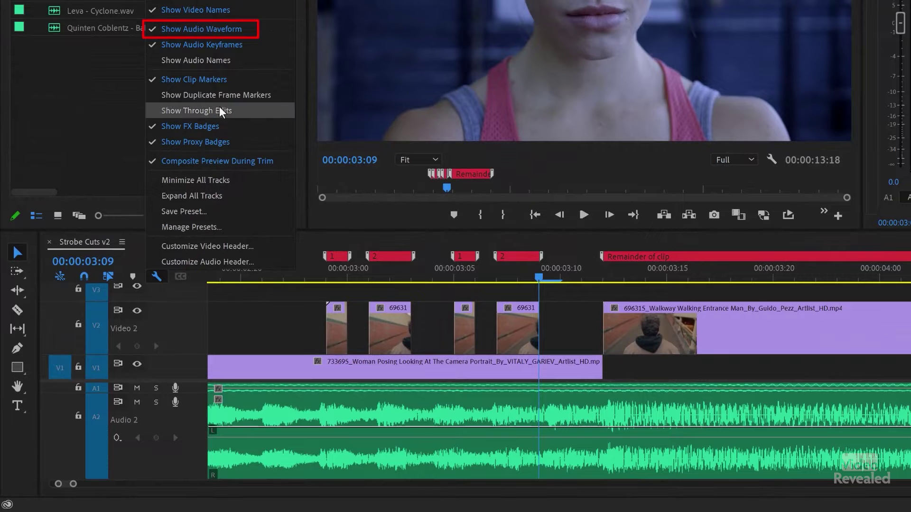
click(215, 31)
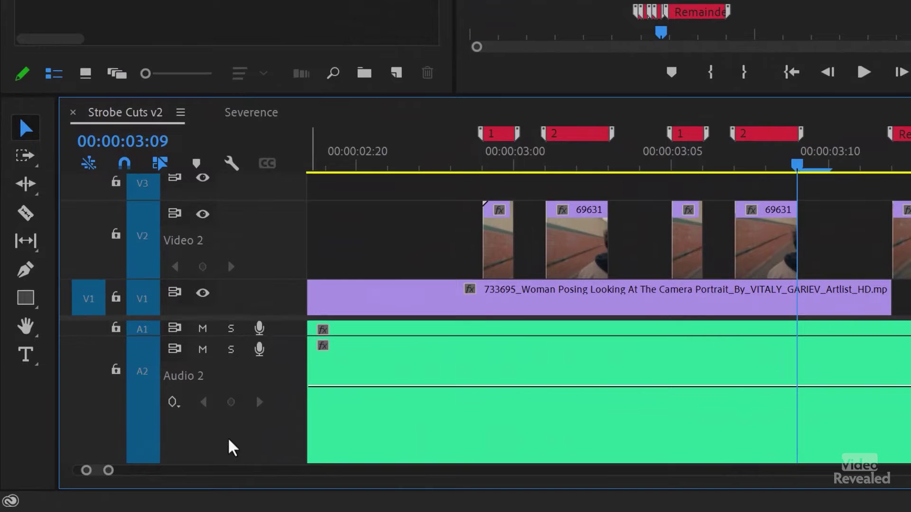
click(173, 401)
mouse_move(245, 437)
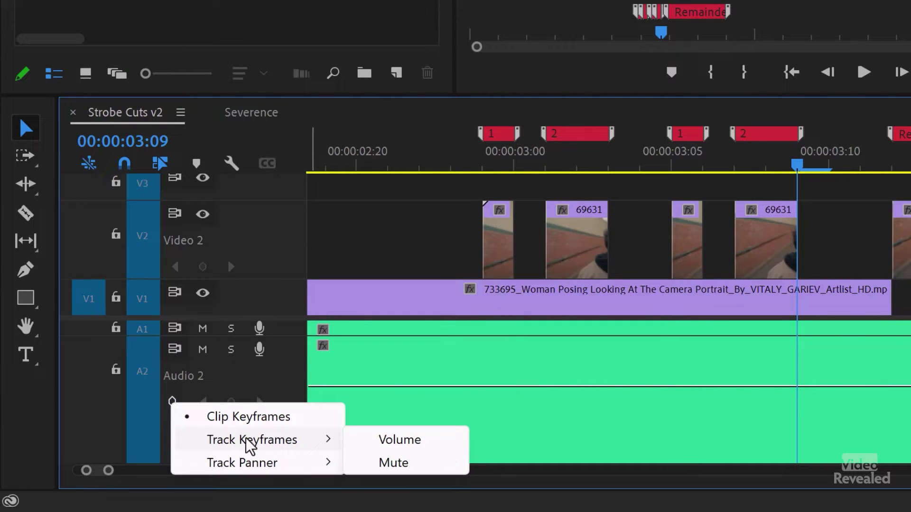
click(421, 445)
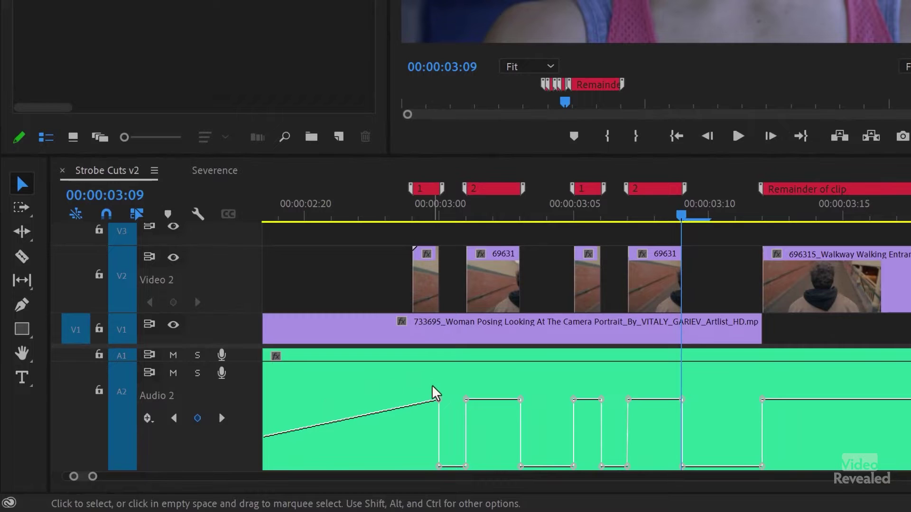
Step: Select the Audio 2 volume keyframes around the strobe cuts with the Pen tool and place the playhead at 00:00:03:00
click(24, 305)
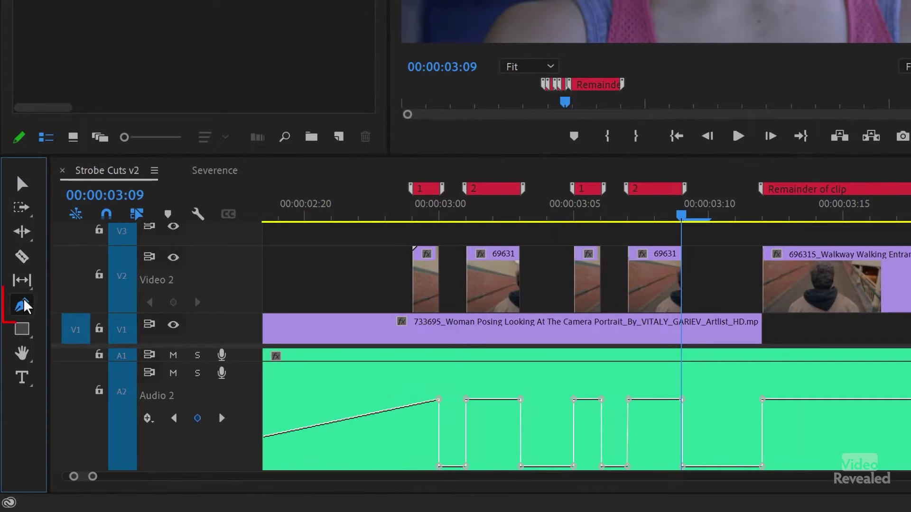
drag(845, 375, 354, 472)
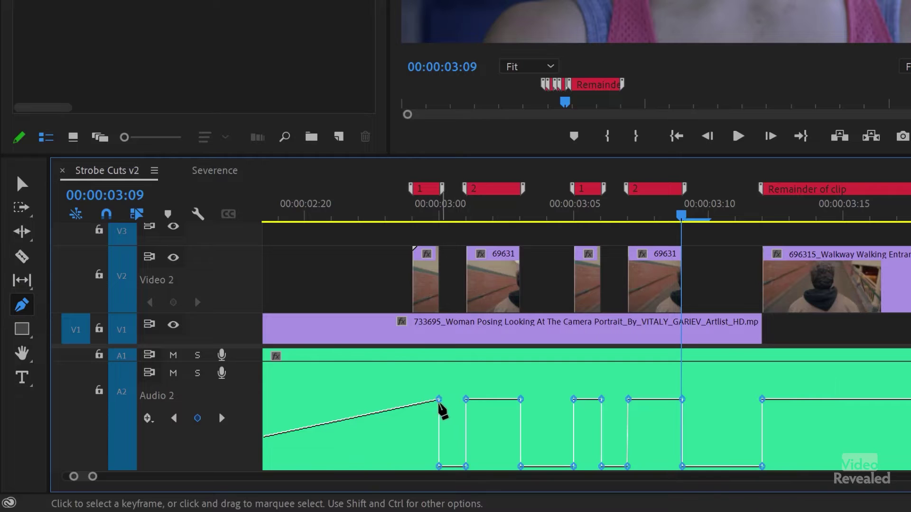
drag(387, 211, 445, 209)
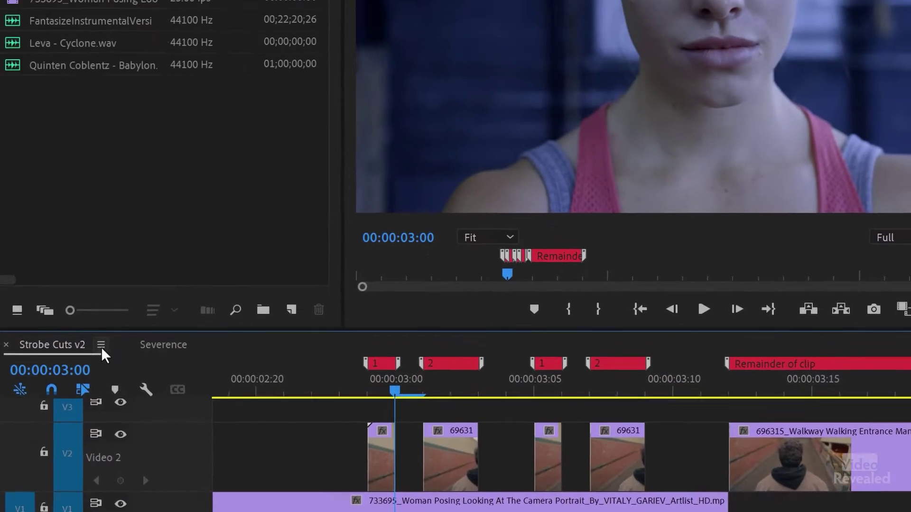
Step: Turn on Show Audio Time Units for the Strobe Cuts v2 timeline and move the playhead in sub-frame steps just past 00:00:03:00000
click(154, 171)
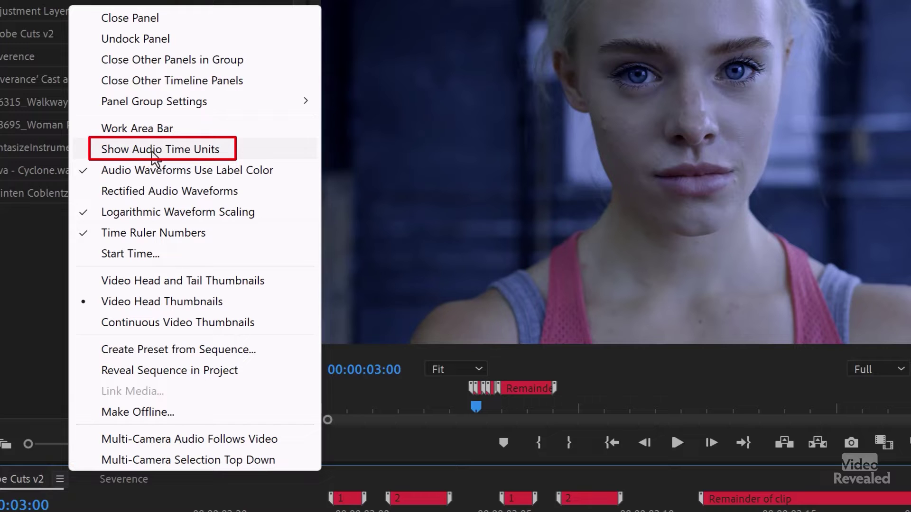
click(216, 150)
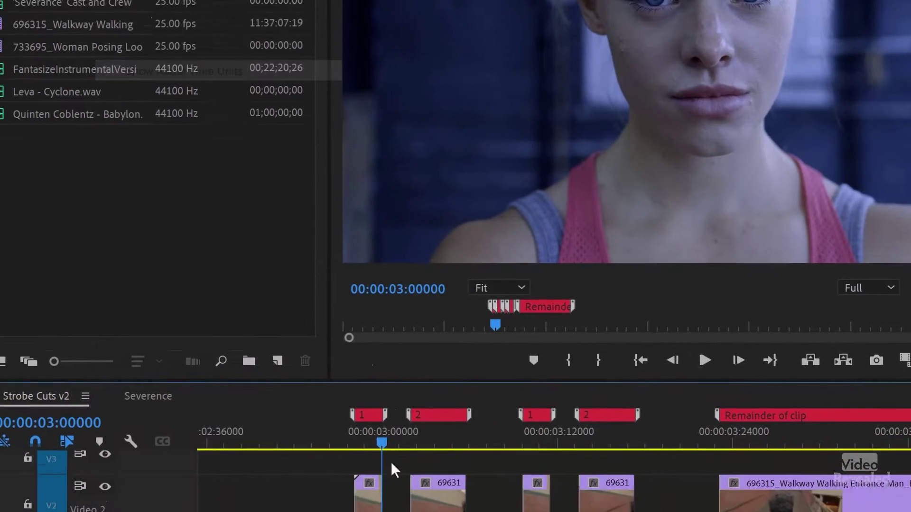
key(equal)
key(equal)
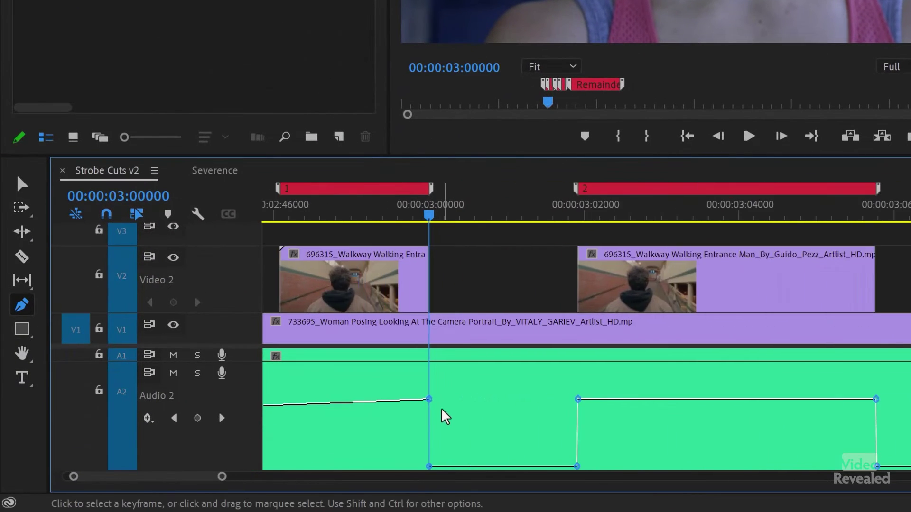
scroll(444, 418, up, 5)
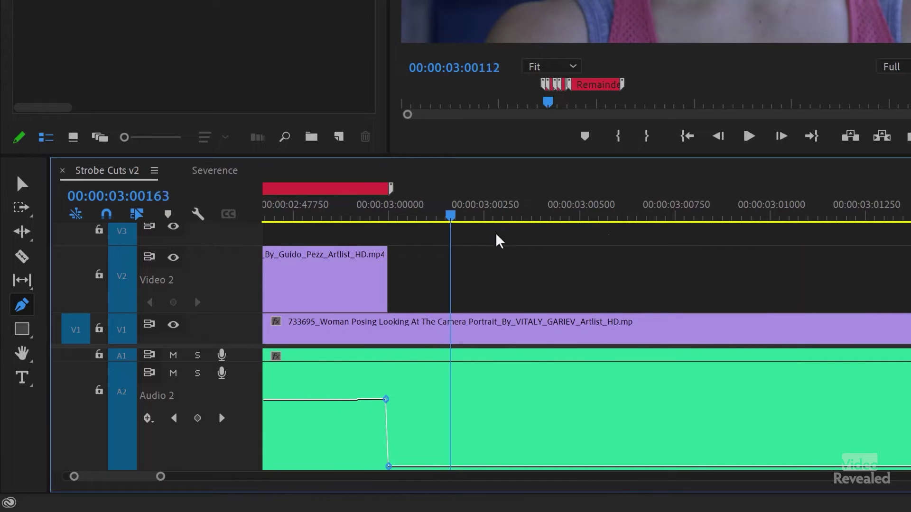
key(Left)
Step: Try moving the lowered keyframe near 00:00:03:00000 earlier, undo that, and nudge it marginally after the end of the first short clip
mouse_move(389, 467)
mouse_down()
mouse_move(412, 467)
mouse_move(384, 467)
mouse_up()
key(ctrl+z)
mouse_move(390, 466)
mouse_down()
mouse_move(426, 467)
mouse_move(391, 467)
mouse_up()
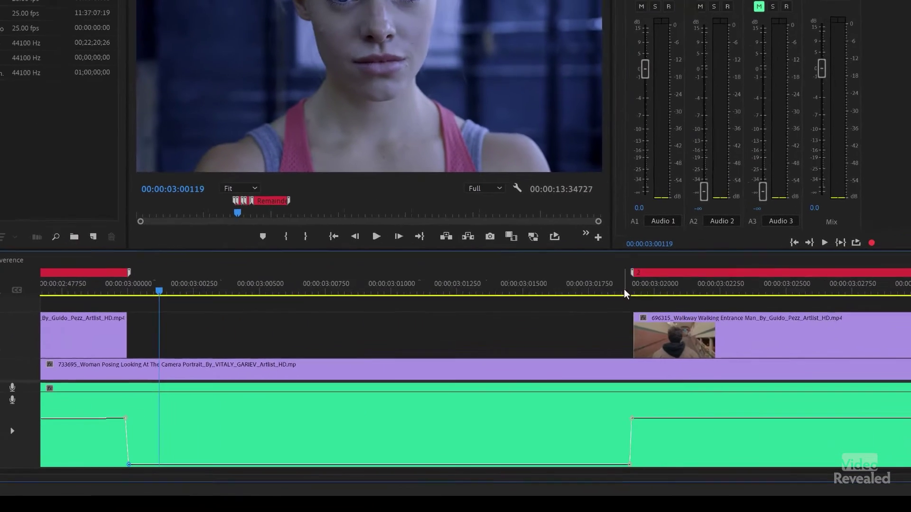
Step: Move the playhead to 00:00:03:01918, where the second short clip begins
click(625, 292)
click(625, 293)
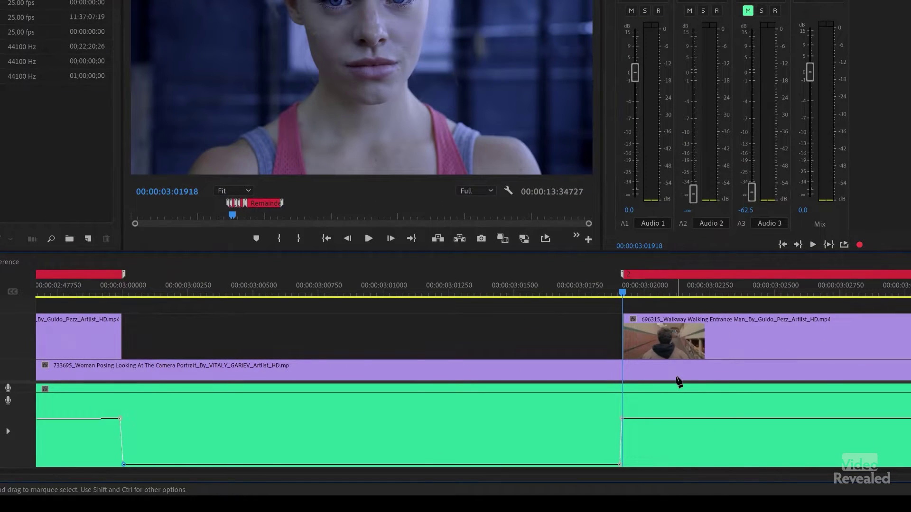
Step: Try raising the upper volume keyframe at the end of the second short clip to +15.0 dB, and the lower keyframe beside it
scroll(677, 380, down, 5)
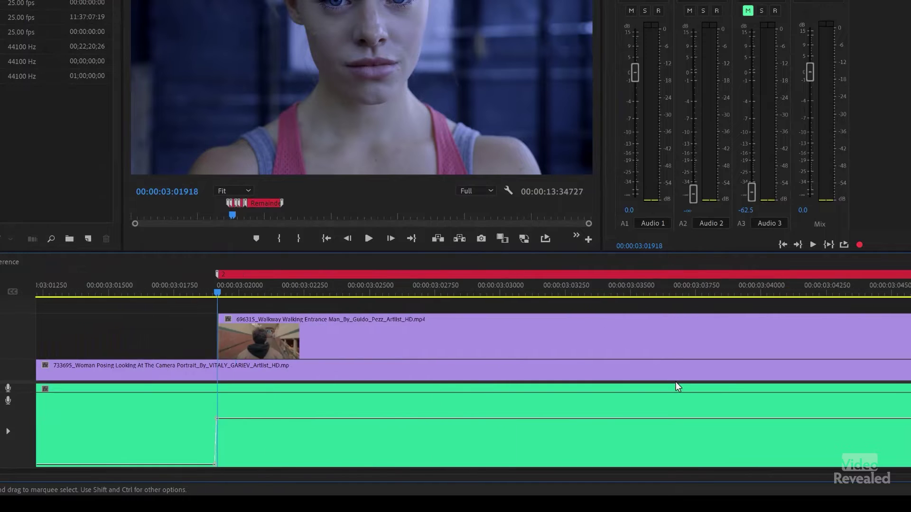
scroll(675, 382, down, 8)
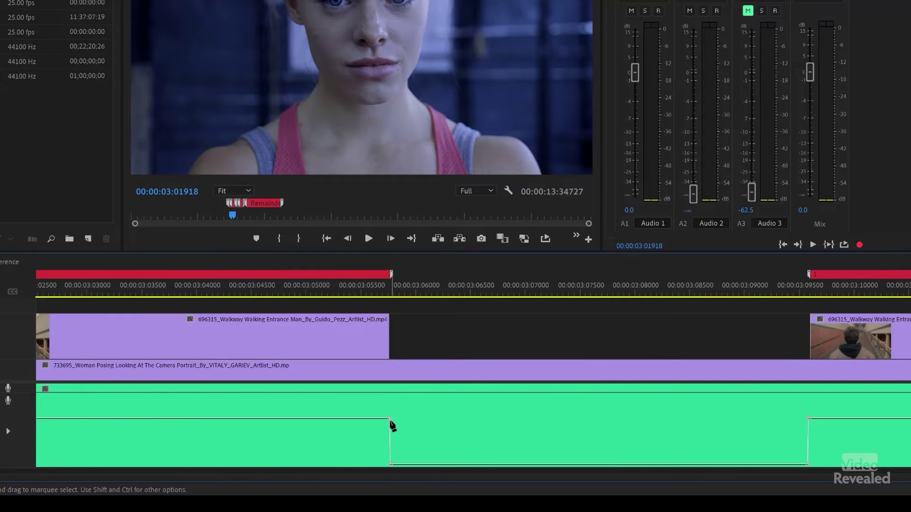
drag(390, 419, 395, 394)
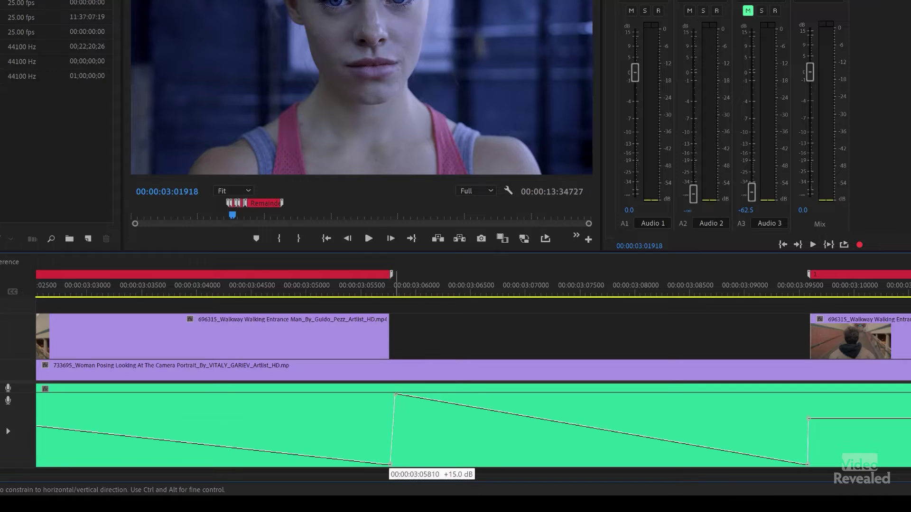
drag(390, 464, 390, 402)
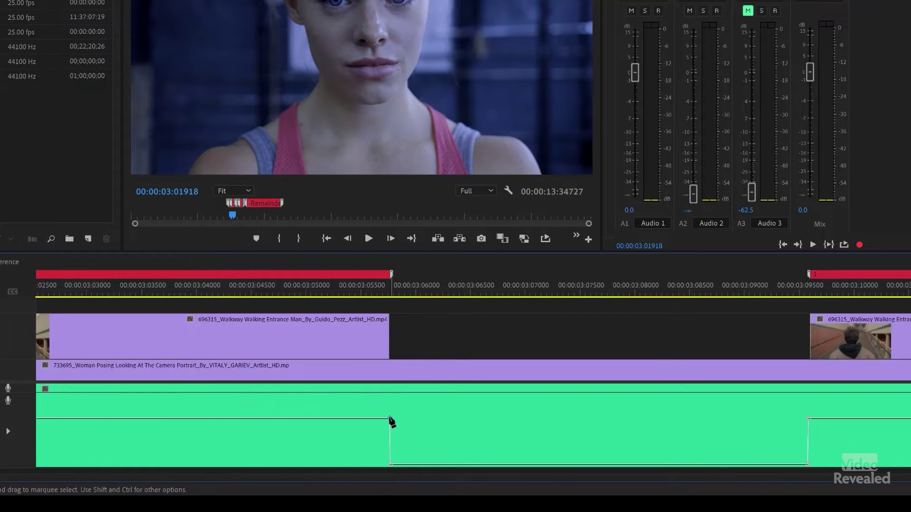
Step: Place the playhead at 00:00:03:05774, at the end of the second short clip, and examine the volume keyframes across the strobe section
drag(373, 289, 391, 285)
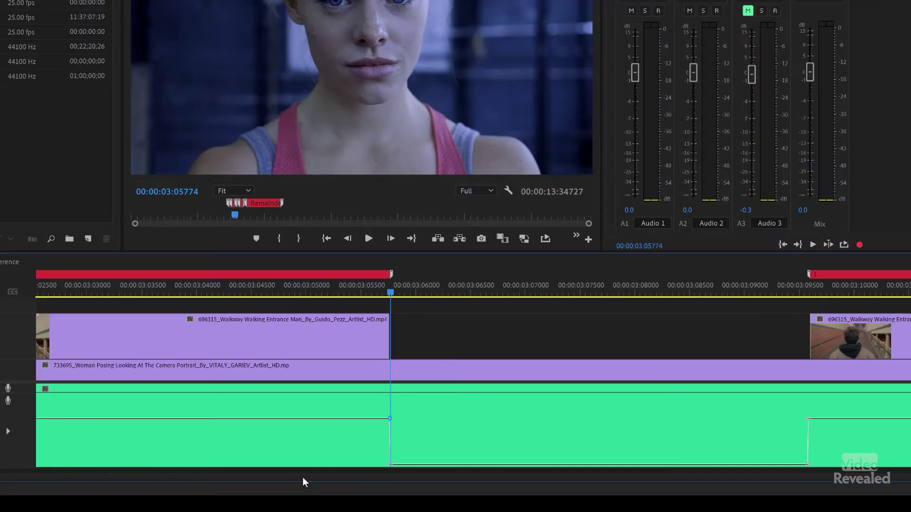
scroll(314, 450, down, 3)
scroll(314, 446, down, 10)
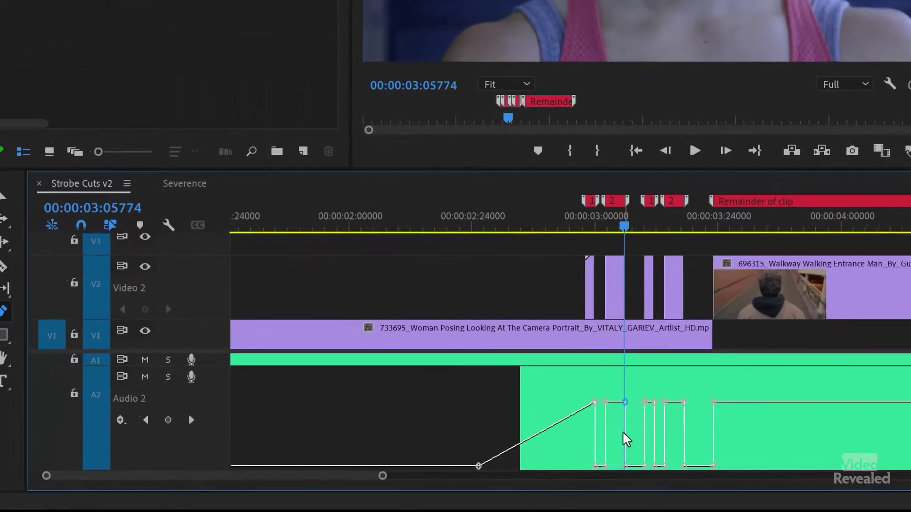
Step: Play the sequence from shortly before the strobe section into the walkway clip to check the Audio 2 volume cuts
key(p)
scroll(237, 414, down, 3)
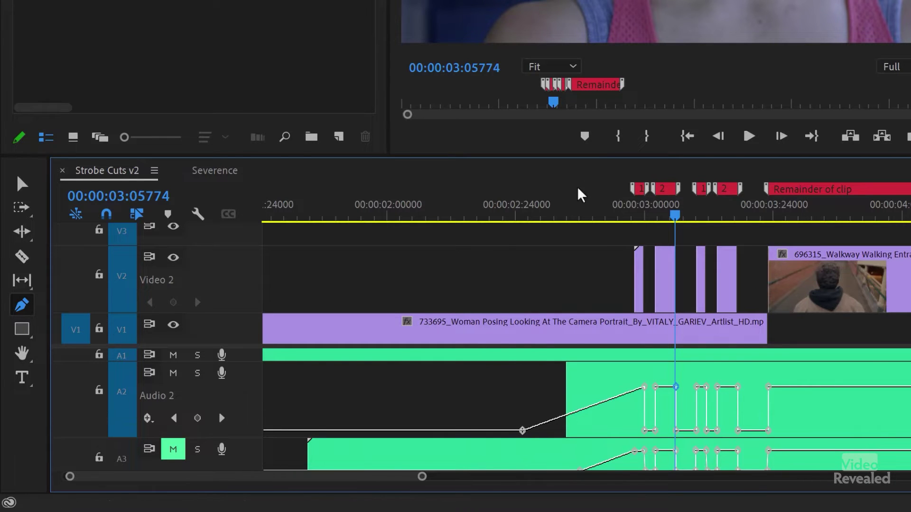
click(508, 211)
key(space)
key(space)
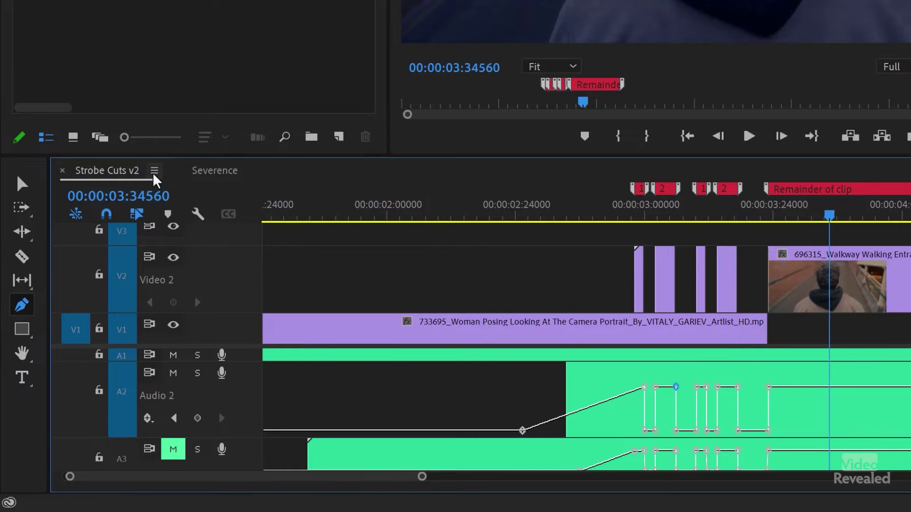
Step: Turn on audio waveforms in the timeline display settings
click(197, 214)
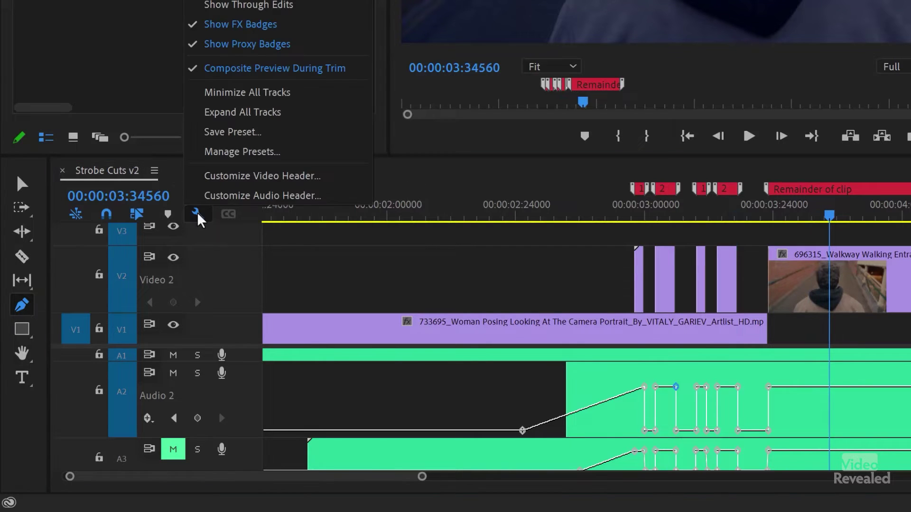
click(228, 1)
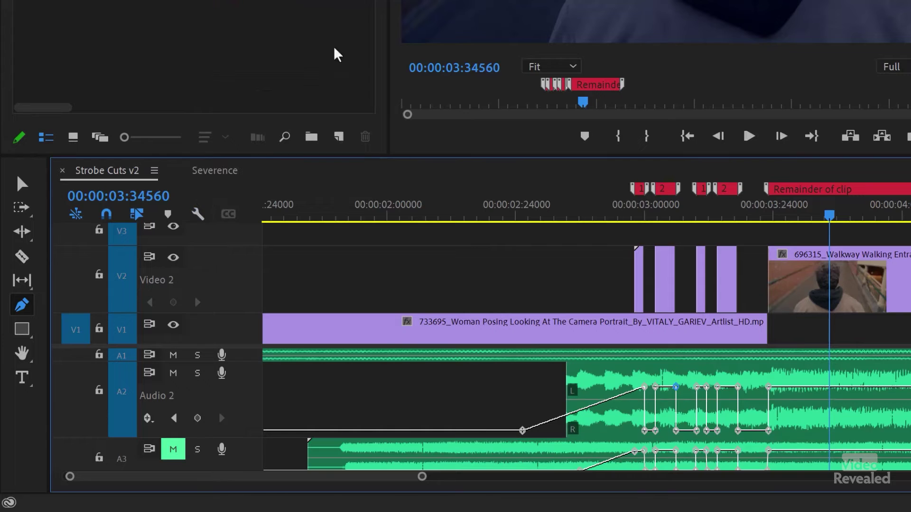
Step: Switch the music to Audio 3 by expanding and unmuting it, with Audio 2 minimized and muted, and leave full-screen playback
double_click(239, 397)
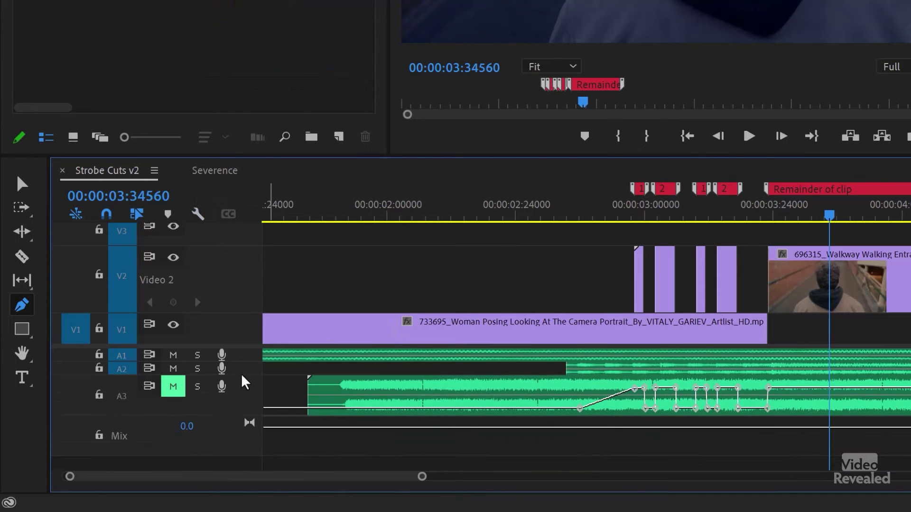
double_click(245, 398)
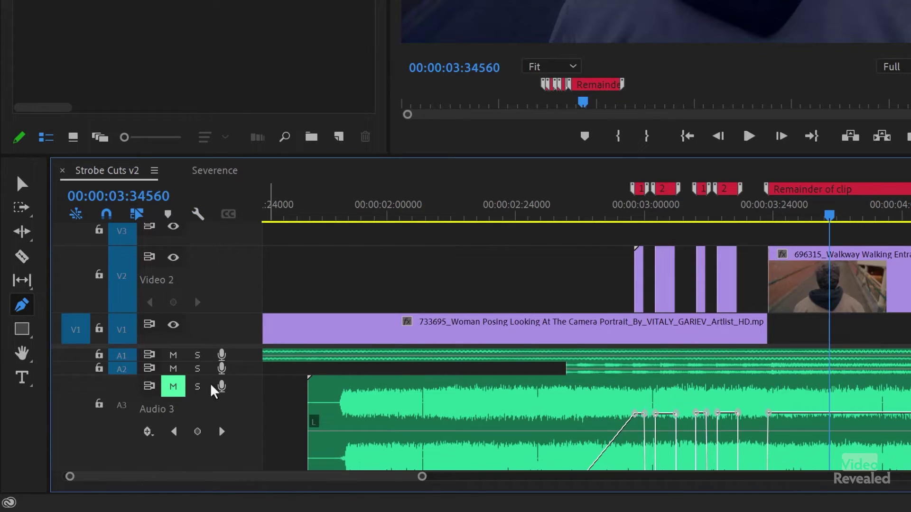
click(172, 387)
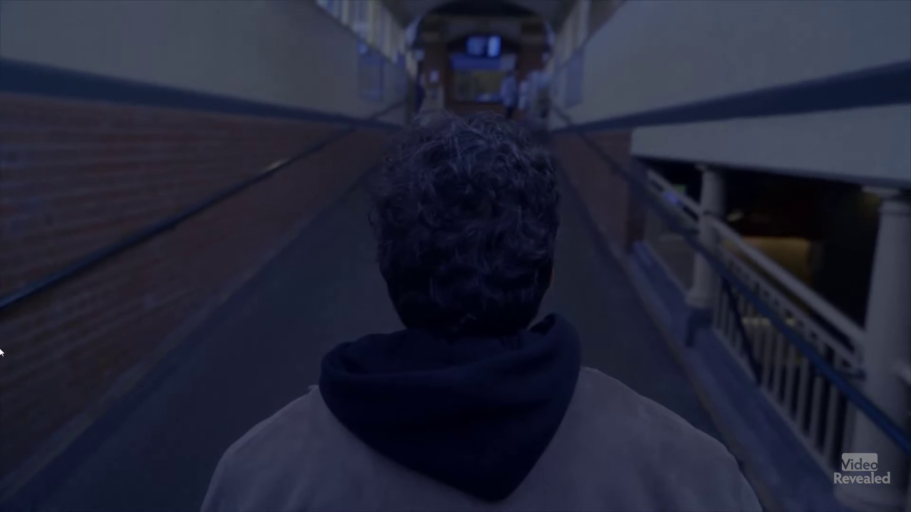
key(Escape)
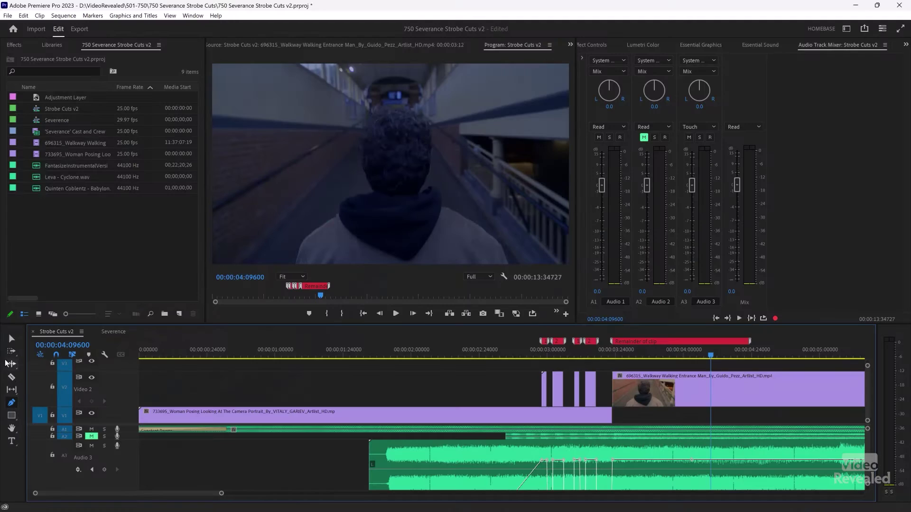
Step: Expand Audio 2 and switch its keyframe display to Clip Keyframes
click(562, 437)
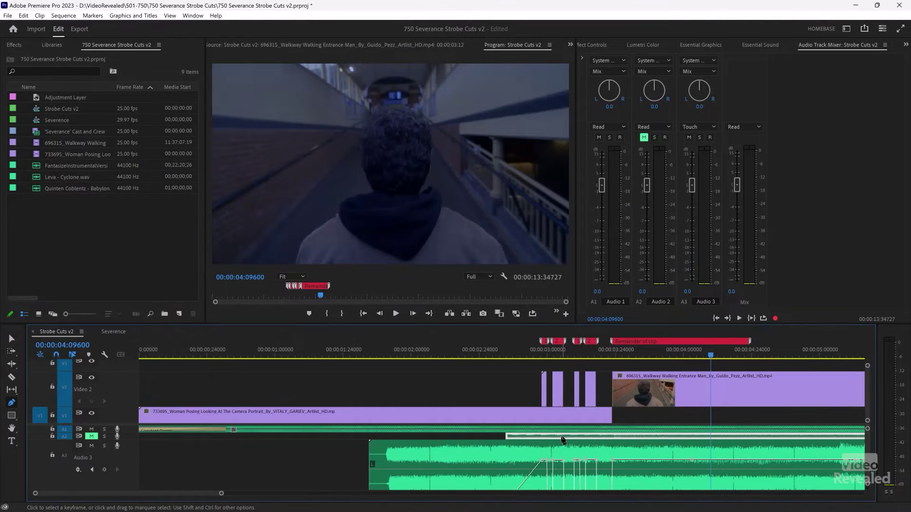
click(430, 47)
click(545, 436)
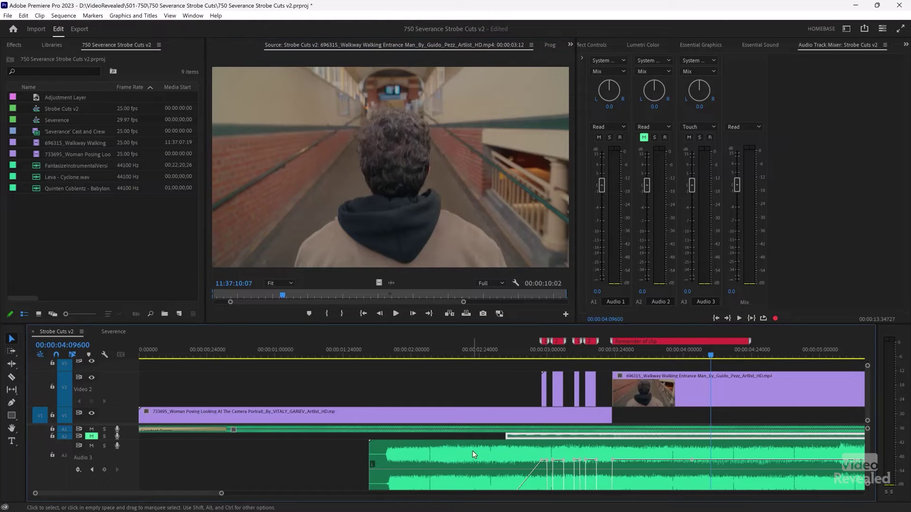
double_click(129, 437)
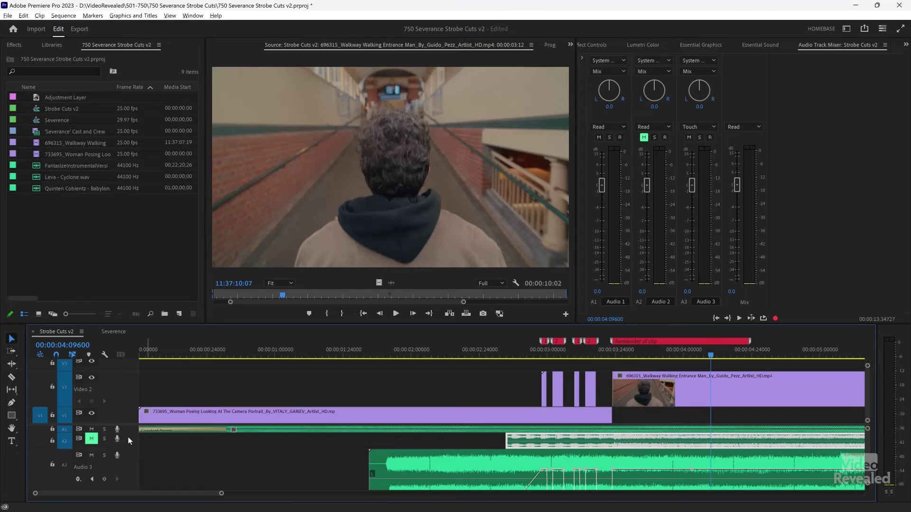
click(79, 463)
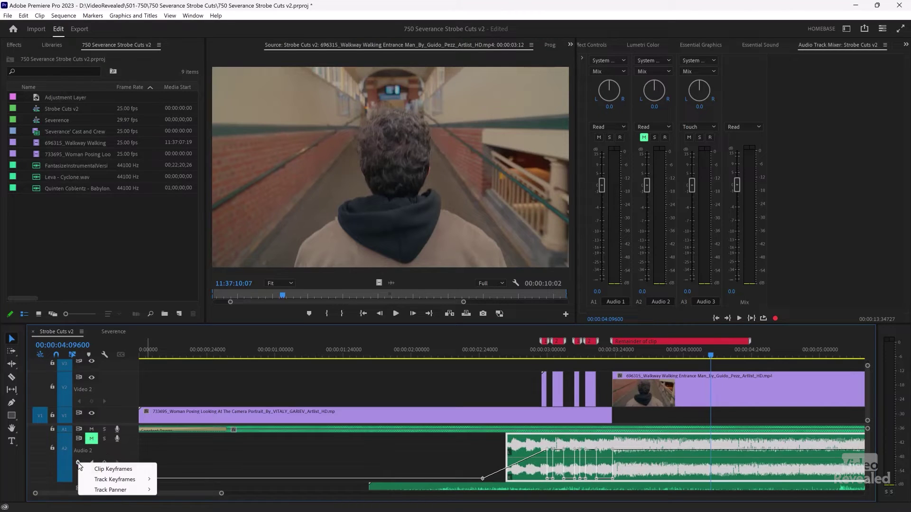
click(114, 469)
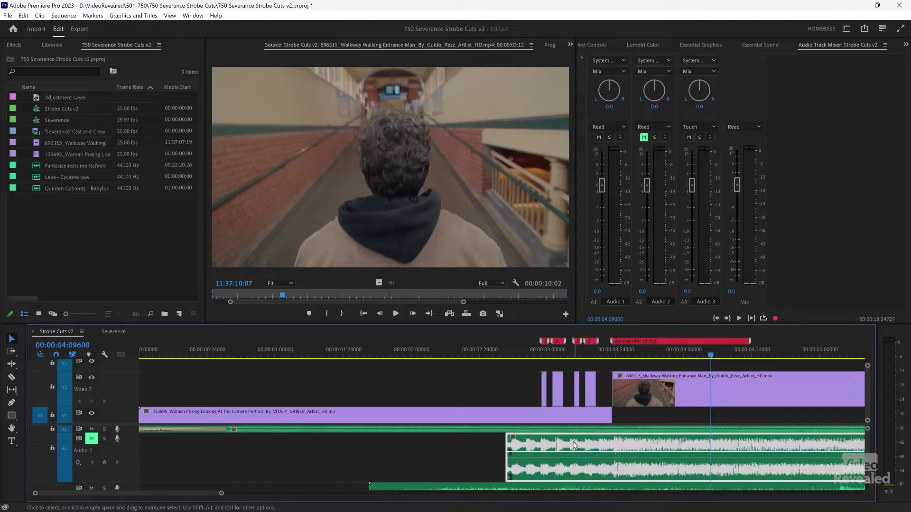
Step: Open the Leva - Cyclone.wav clip from Audio 2 in the Source Monitor and scrub to the hit at 00:00:00:19
click(438, 460)
double_click(543, 443)
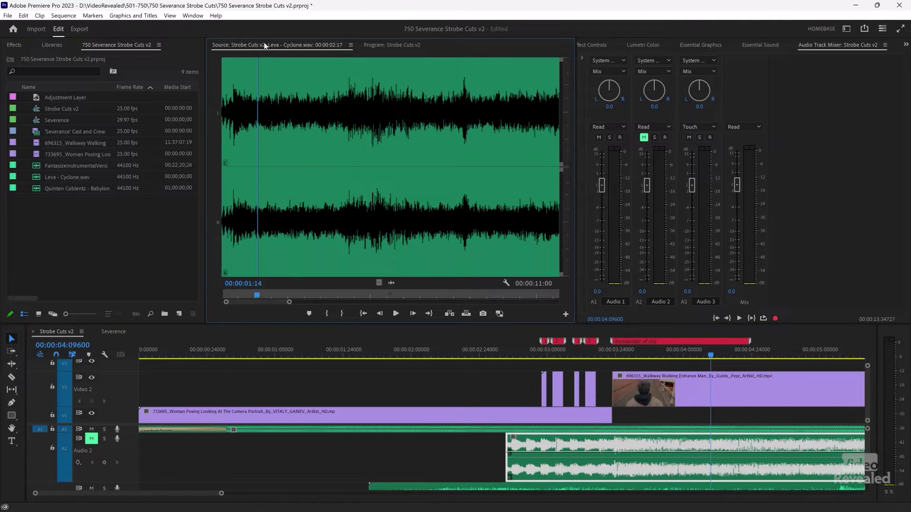
drag(260, 75, 199, 79)
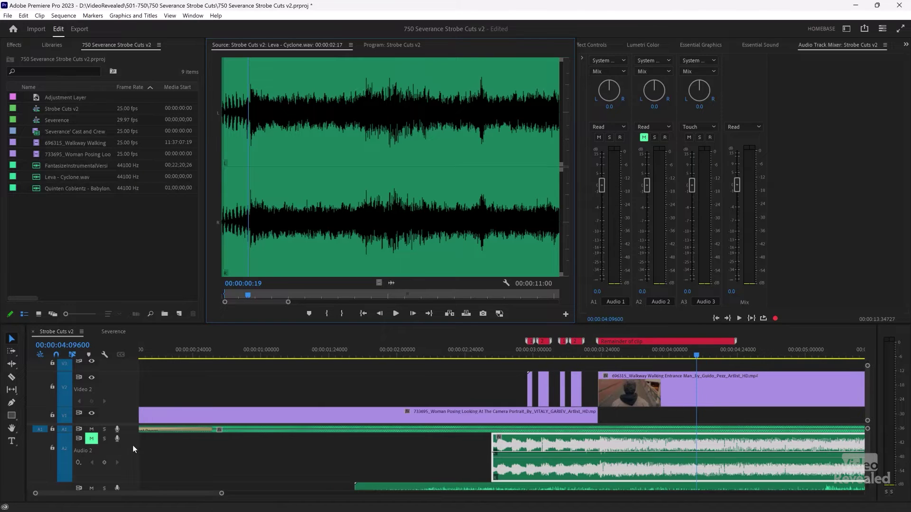
Step: Show Clip Keyframes on Audio 3 and play its FantasizeInstrumentalVersion music clip in the Source Monitor to find its build-up
scroll(131, 449, down, 5)
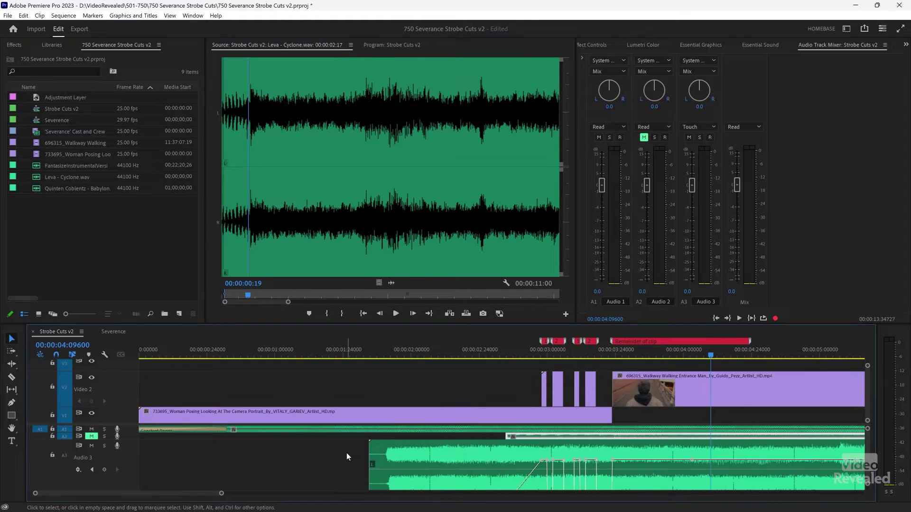
click(79, 469)
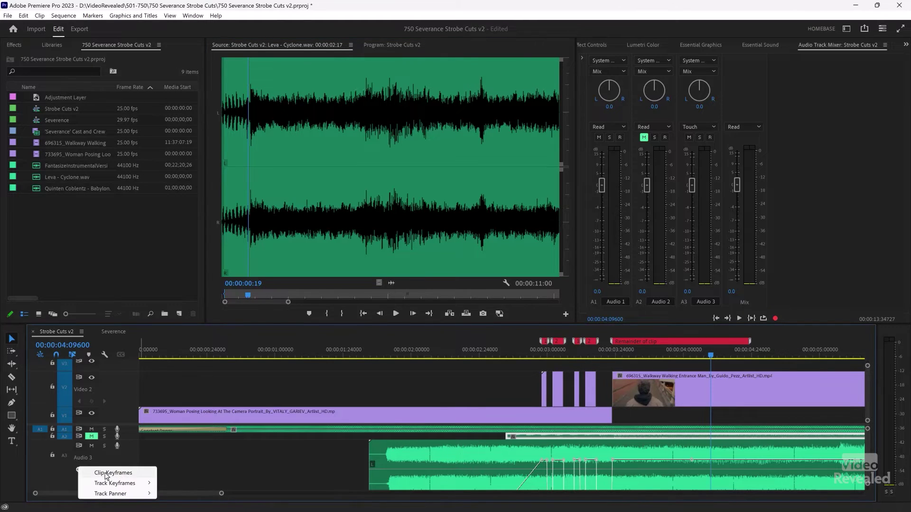
click(106, 473)
double_click(386, 452)
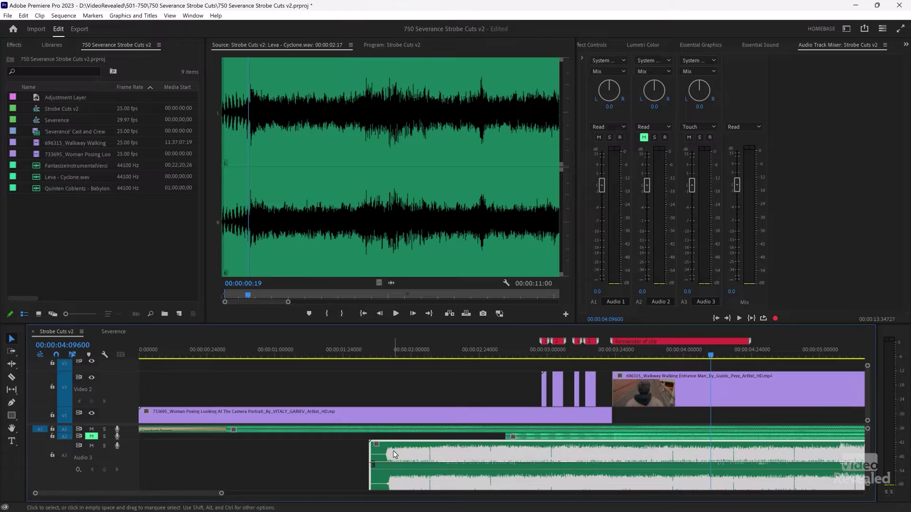
click(254, 259)
key(space)
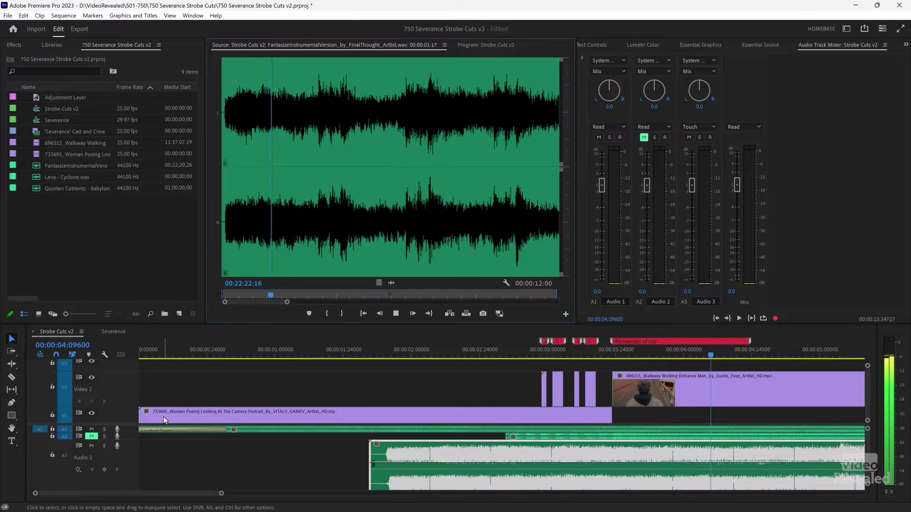
key(space)
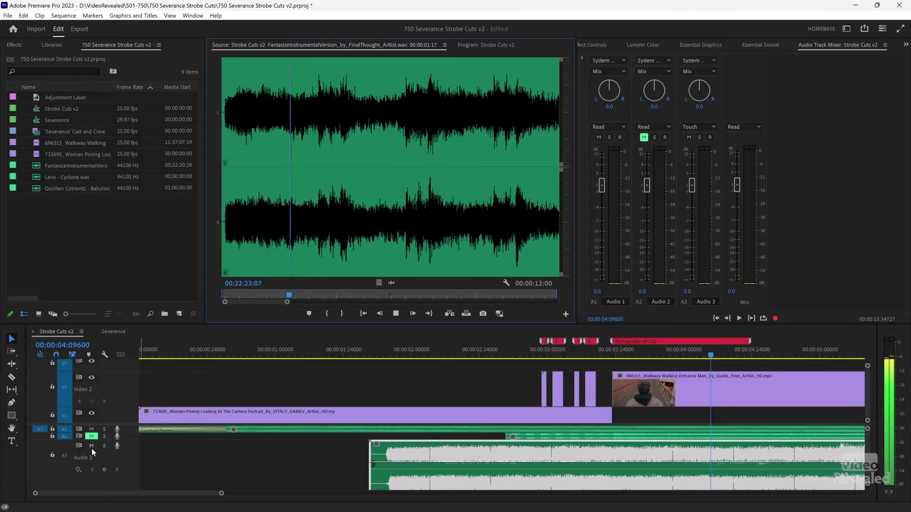
Step: Return Audio 3 to track volume keyframes and play the sequence from just before the strobe section past the music swell
click(78, 470)
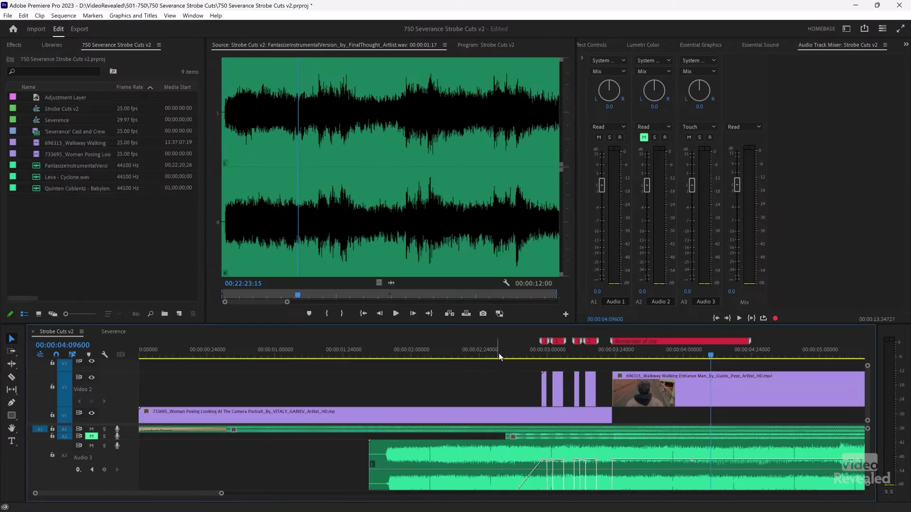
click(502, 353)
key(space)
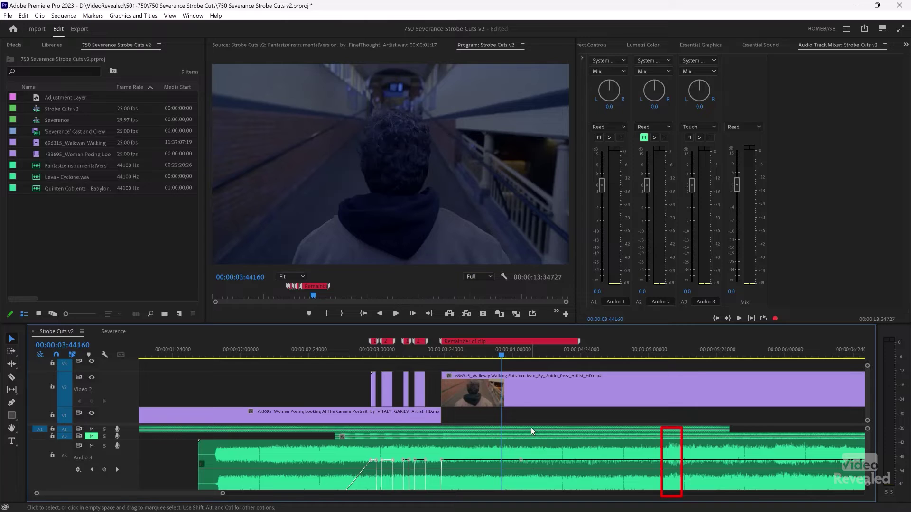
key(space)
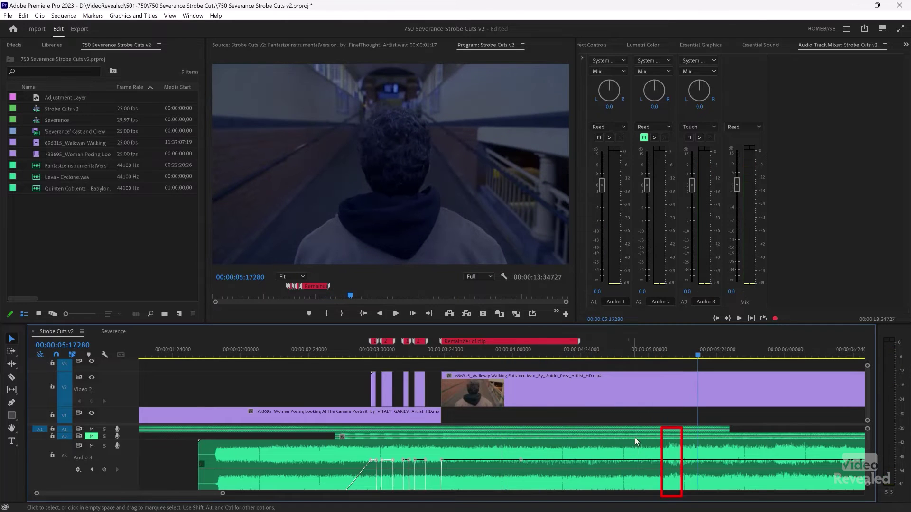
key(space)
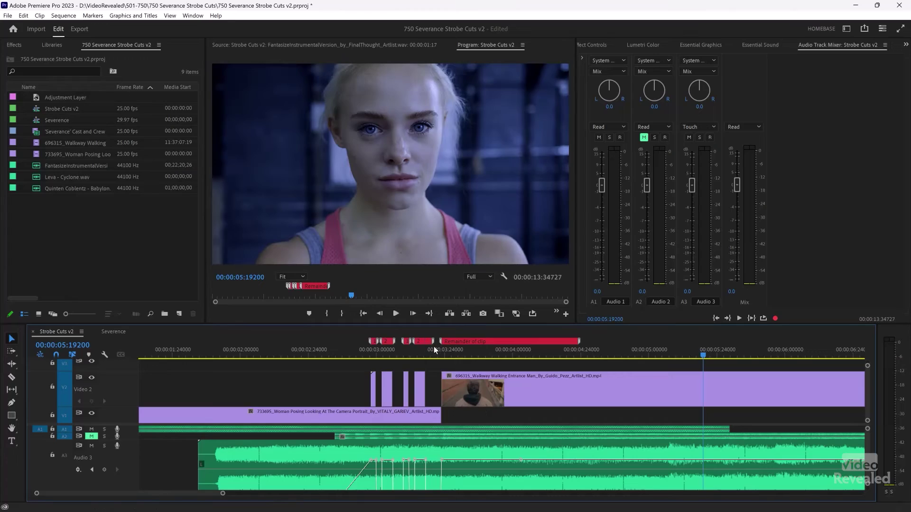
Step: Scrub back through the short clips and place the playhead at 00:00:03:23040, where the remaining walkway clip begins
click(431, 348)
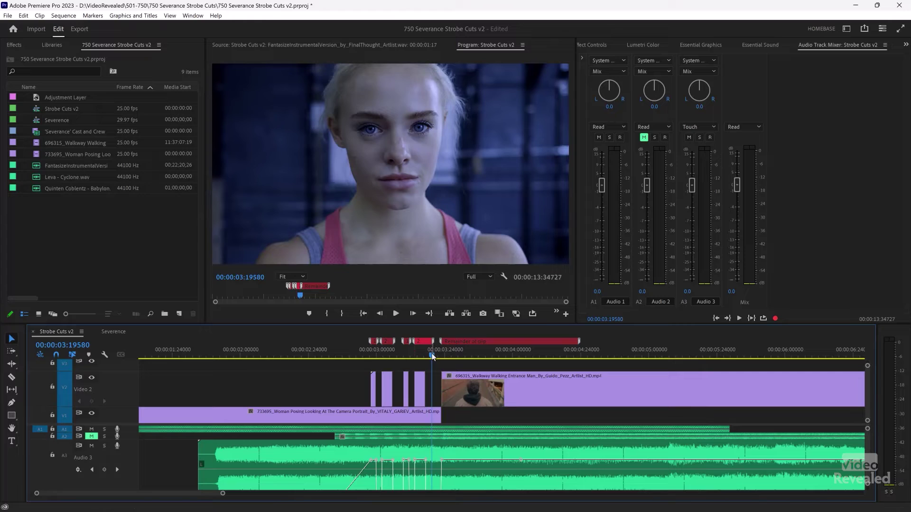
drag(431, 355, 406, 354)
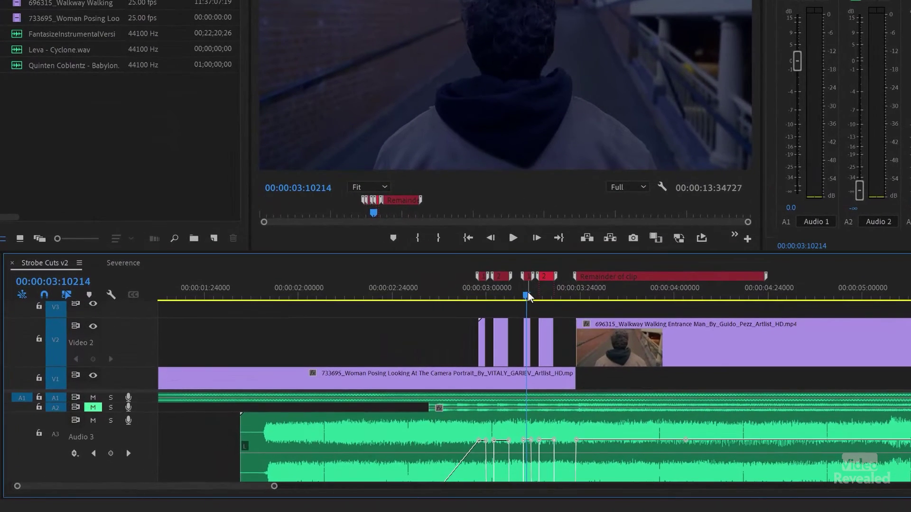
drag(528, 297, 578, 300)
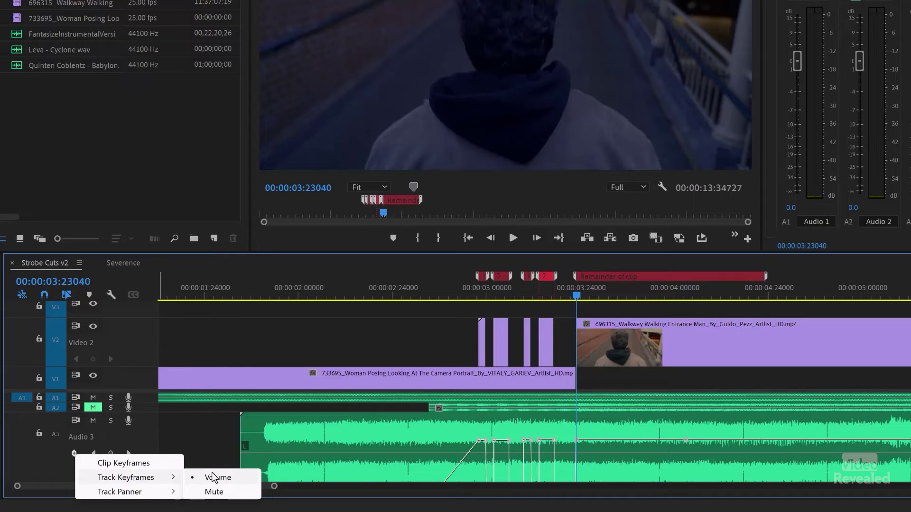
Step: Show Clip Keyframes on Audio 3, then trim the music clip's start and slide it so its swell aligns with the playhead
click(138, 464)
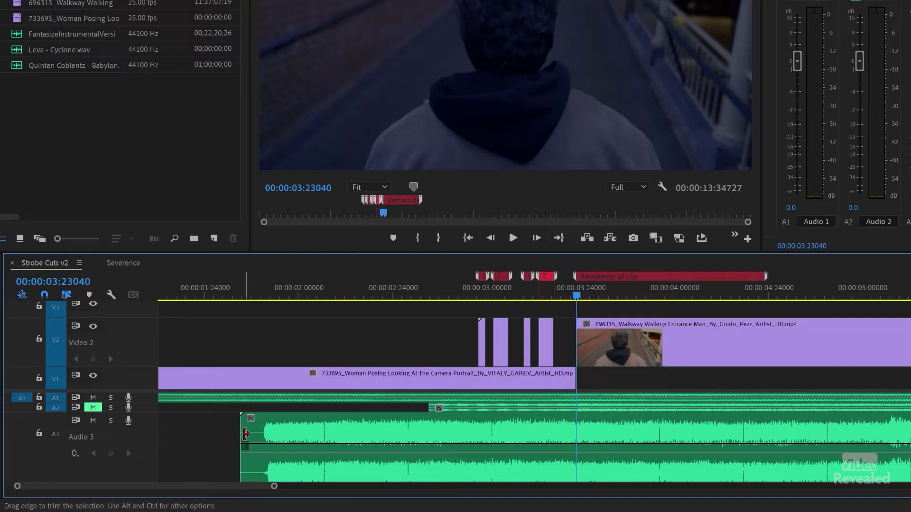
drag(246, 434, 555, 445)
drag(627, 432, 596, 431)
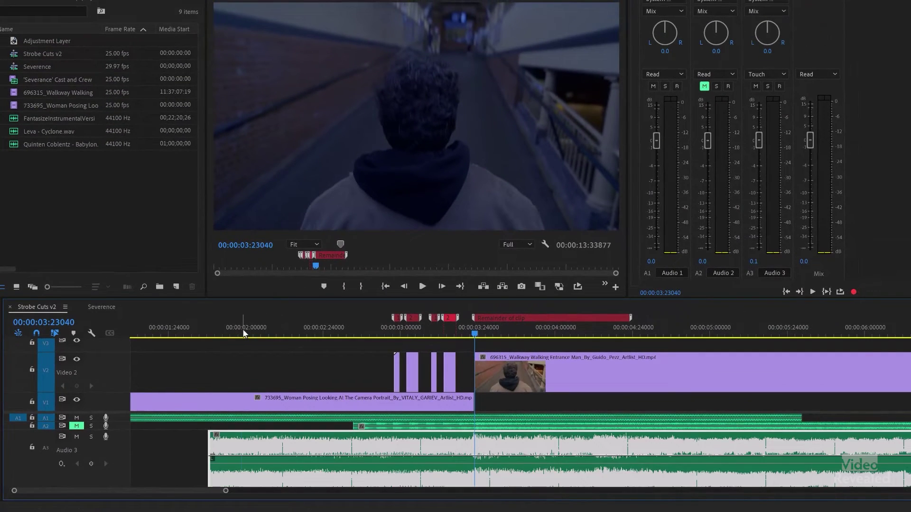
Step: Play the sequence from around 00:00:02:00000 through the strobe cuts to check the music clip's new timing
click(243, 334)
key(space)
click(241, 333)
click(237, 334)
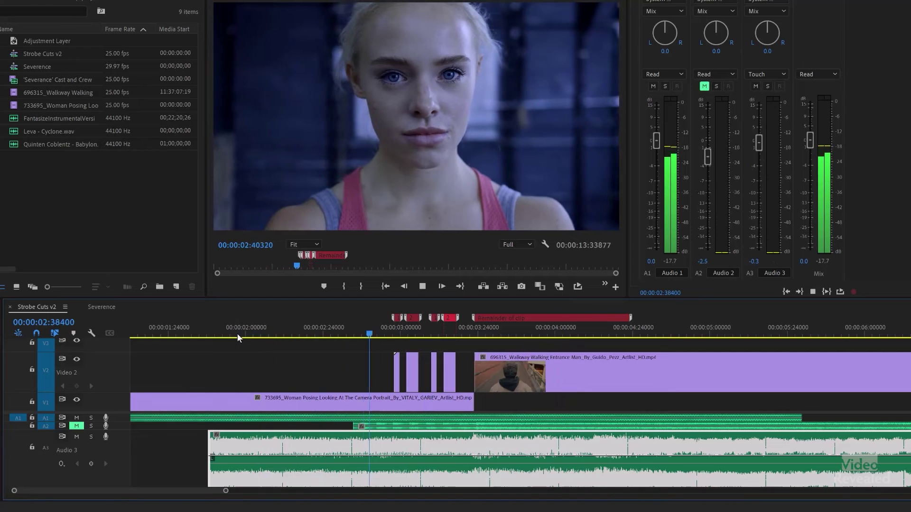
key(space)
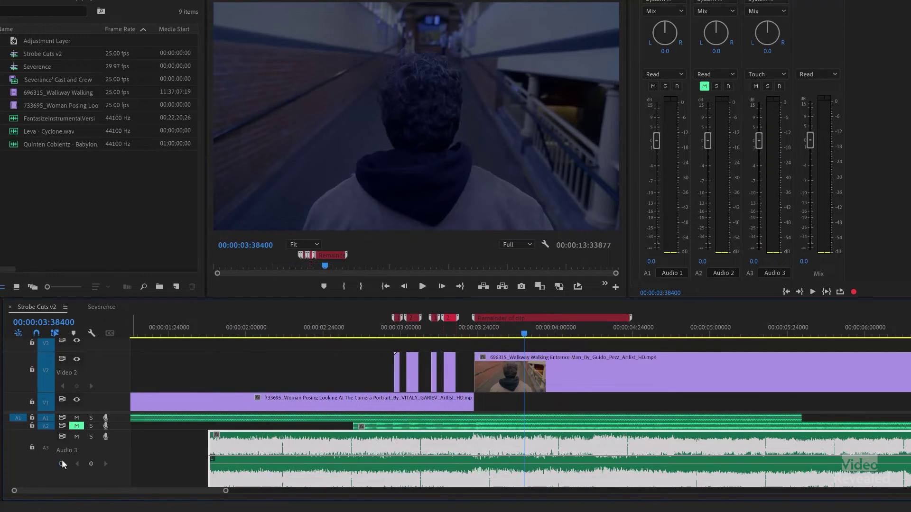
Step: Display the track volume keyframes on Audio 3 and replay the strobe section into the walkway clip
click(63, 464)
click(179, 480)
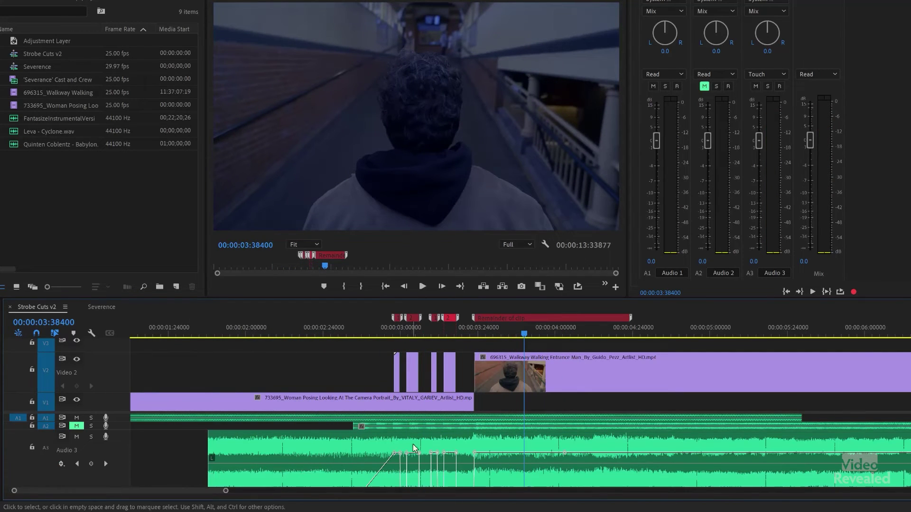
click(324, 334)
key(space)
key(space)
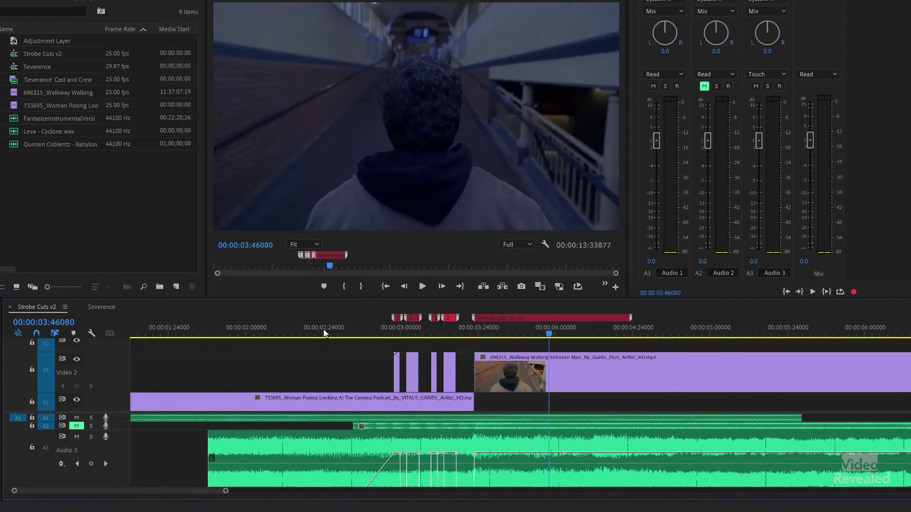
click(305, 327)
key(space)
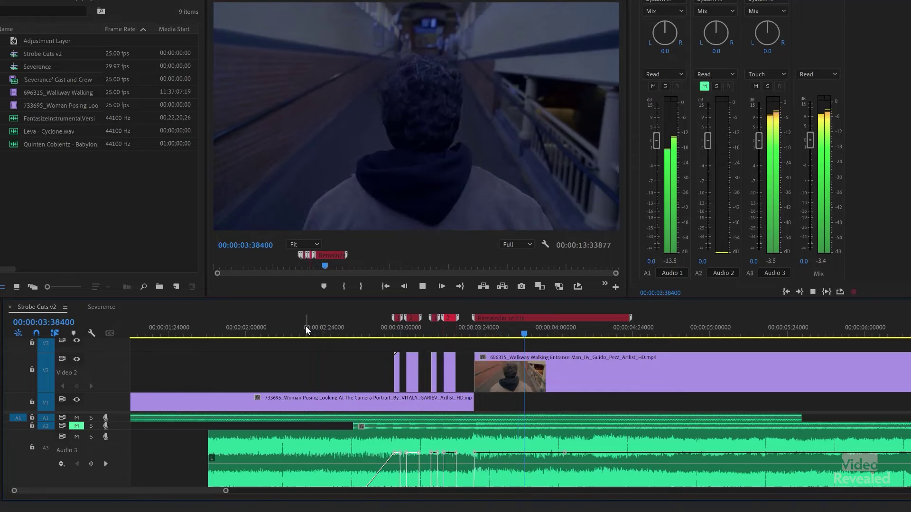
Step: Return to the start of the sequence and play it in full screen
key(Home)
key(space)
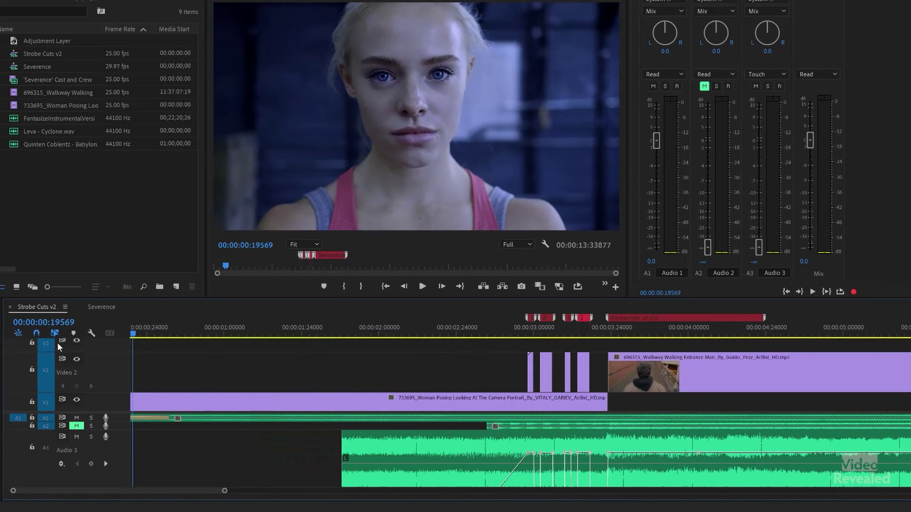
key(ctrl+grave)
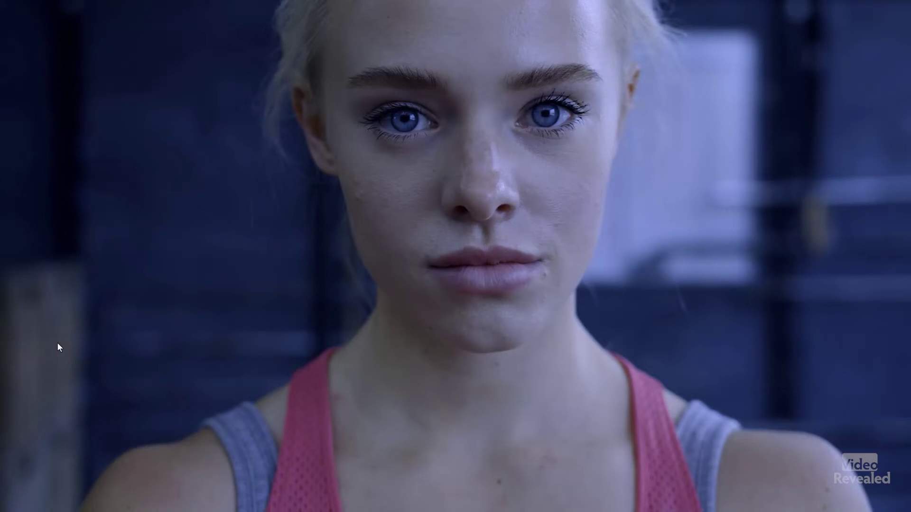
key(space)
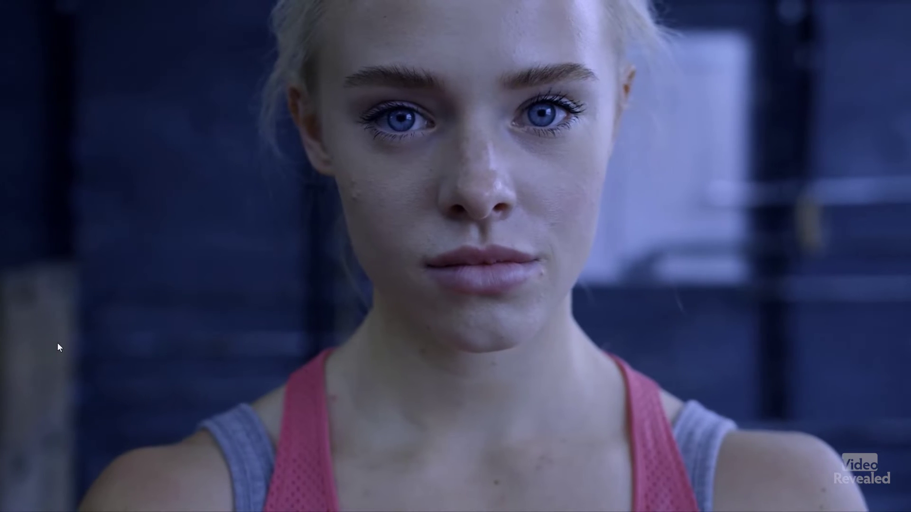